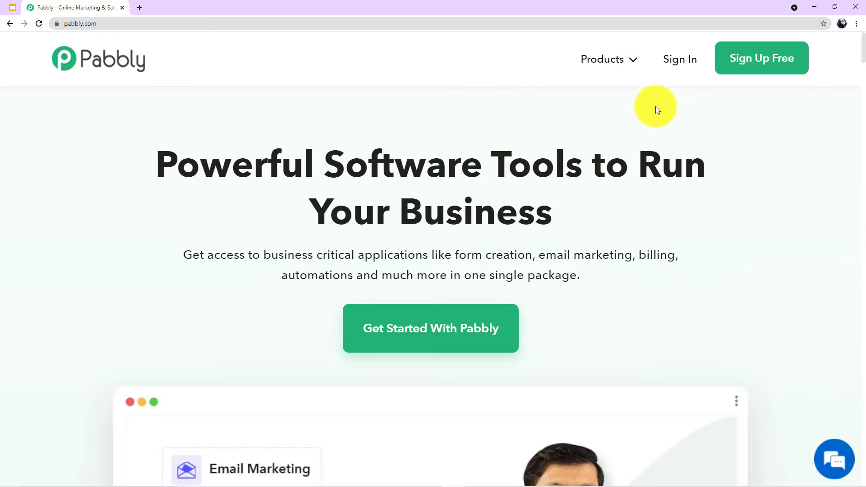
# Go from Pabbly's Products menu to Connect, sign in, and launch Pabbly Connect via Access Now.
pyautogui.moveTo(611, 58)
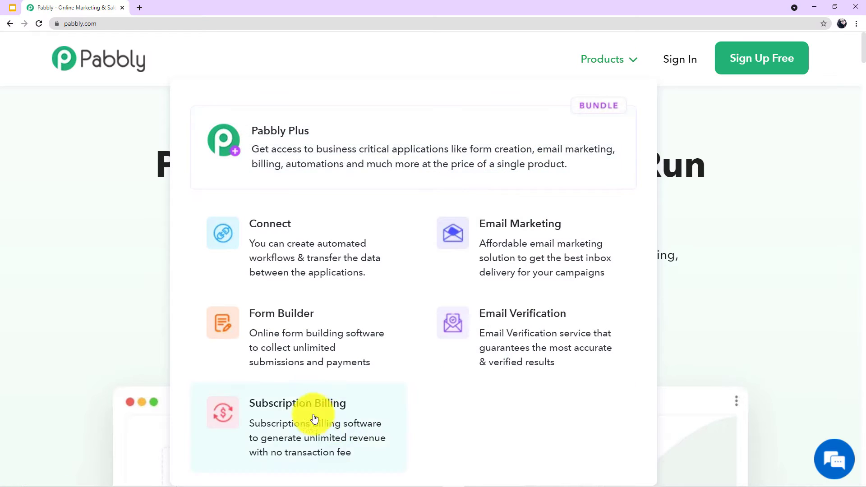
pyautogui.click(298, 242)
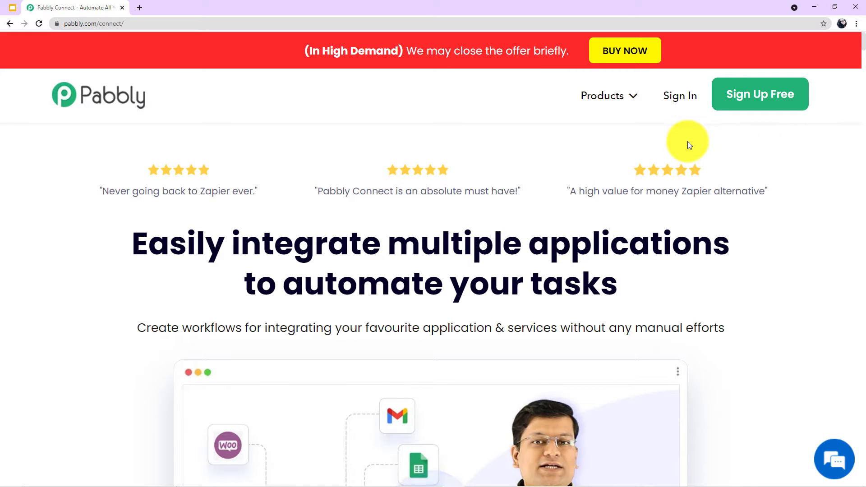
pyautogui.click(680, 97)
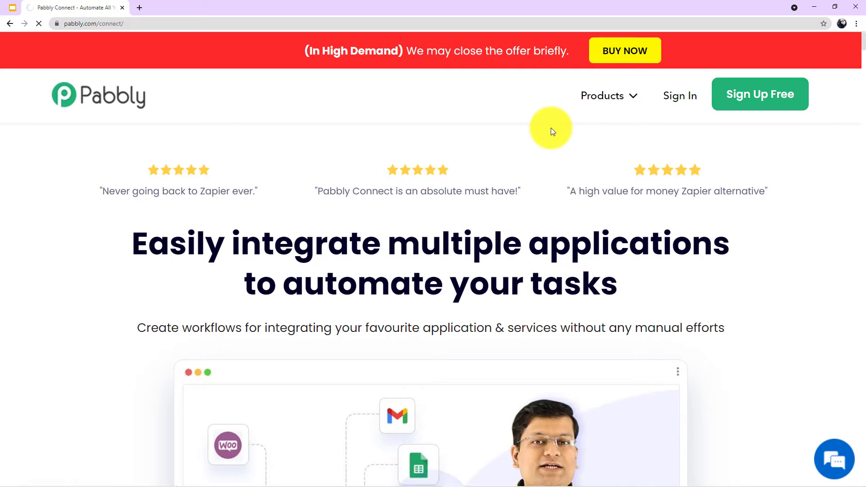
pyautogui.scroll(-3, 550, 128)
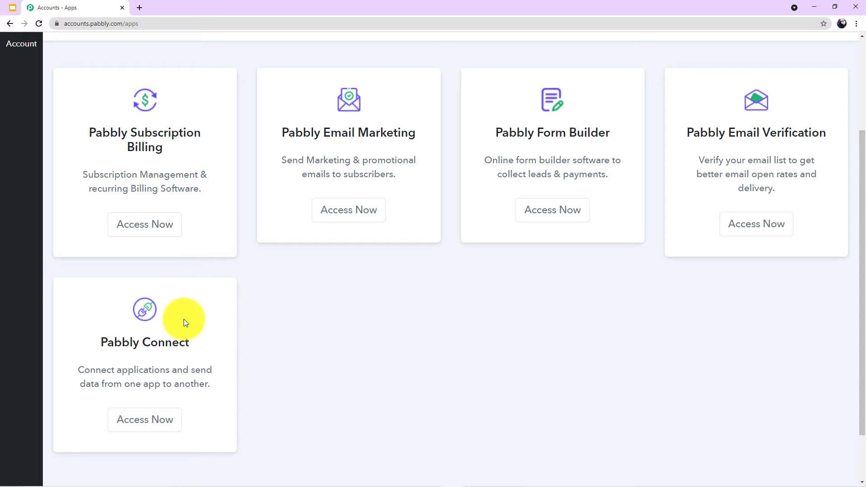
pyautogui.click(162, 421)
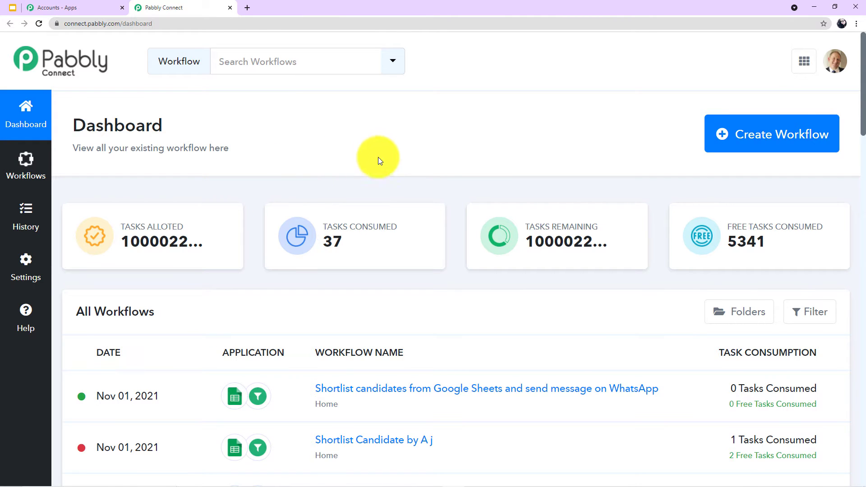
pyautogui.scroll(-10, 379, 160)
pyautogui.scroll(10, 383, 163)
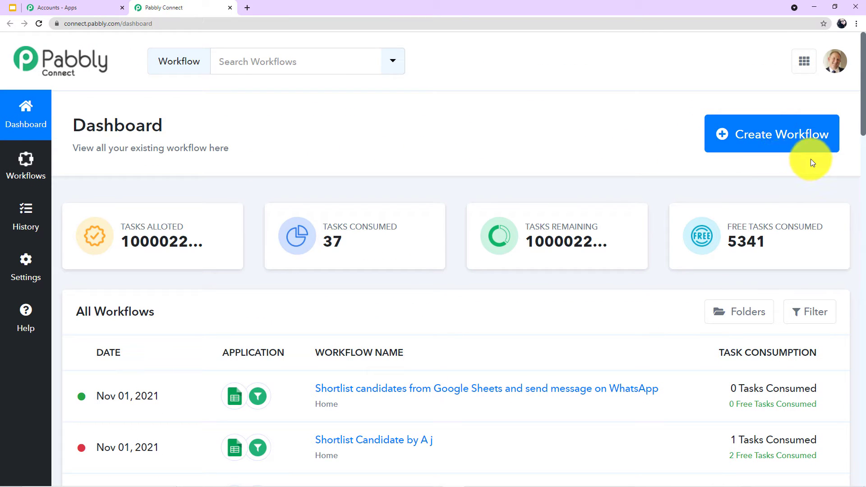
# Create a new workflow named 'Facebook to WhatsApp'.
pyautogui.click(780, 141)
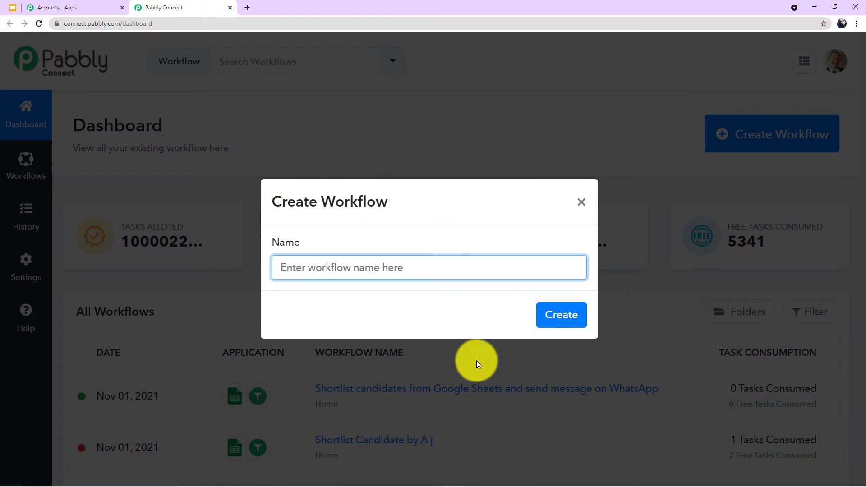
pyautogui.click(386, 269)
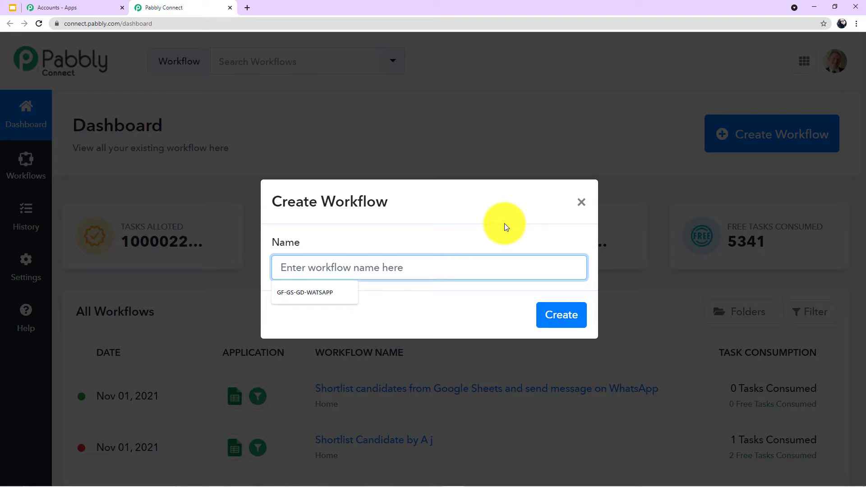
pyautogui.write('Face')
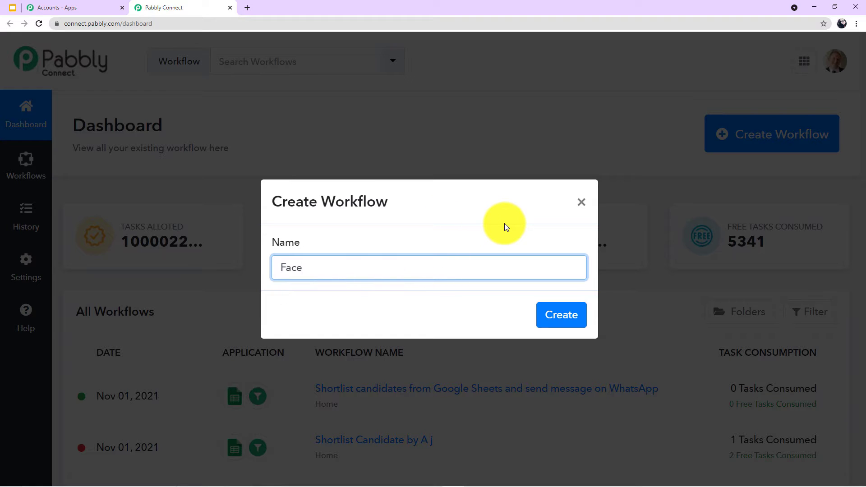
pyautogui.write('book to WhatsApp')
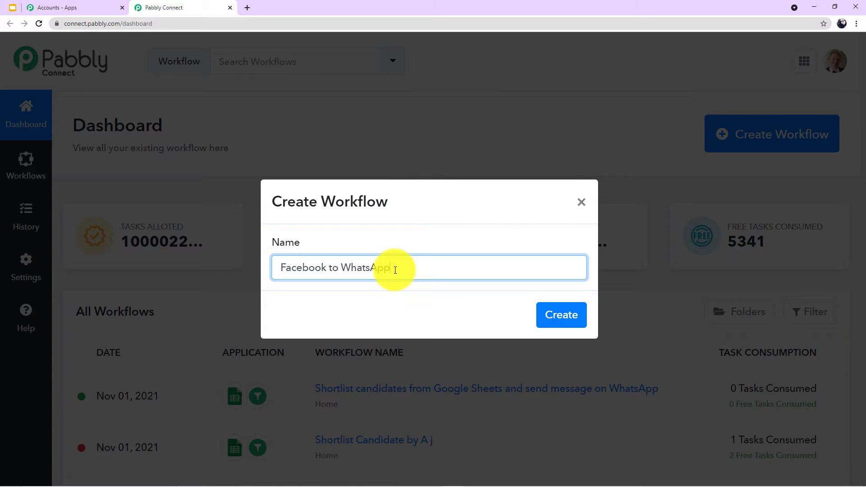
pyautogui.click(561, 319)
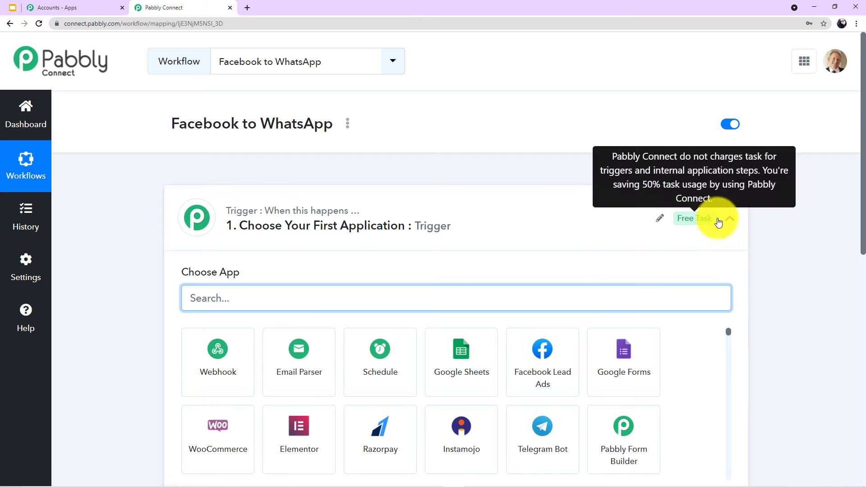
# Collapse the trigger step's app chooser, then expand it again to pick a trigger app.
pyautogui.click(730, 218)
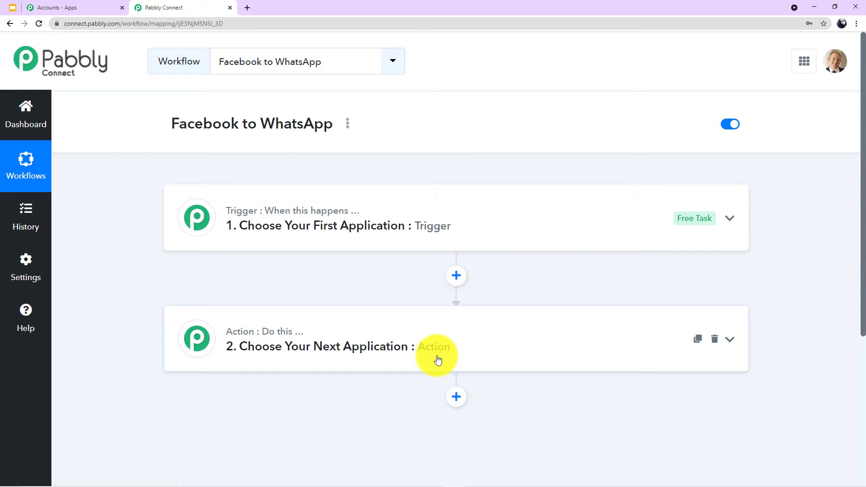
pyautogui.click(447, 207)
# Set the trigger to Facebook Lead Ads with the New Lead event and begin connecting the account.
pyautogui.scroll(-1, 334, 247)
pyautogui.click(335, 247)
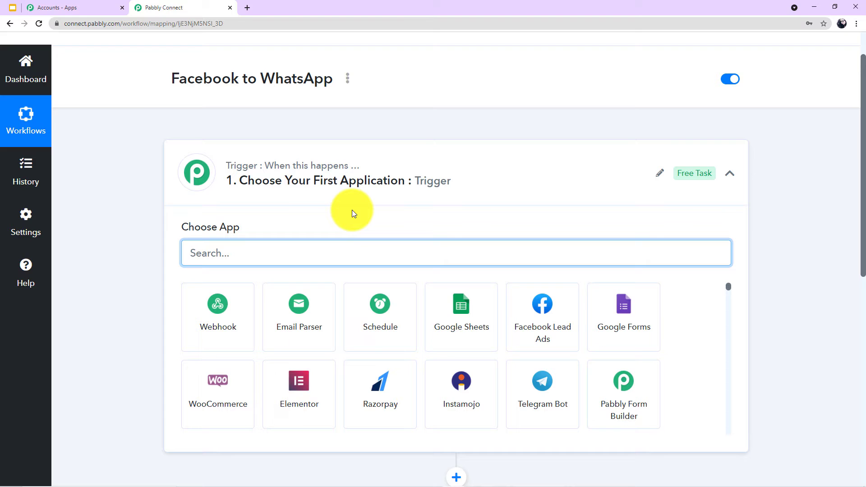
pyautogui.write('Facebook le')
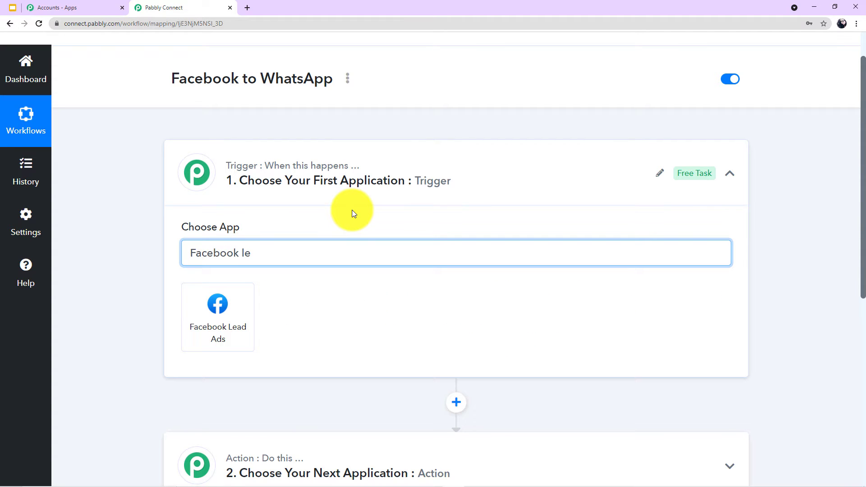
pyautogui.click(218, 316)
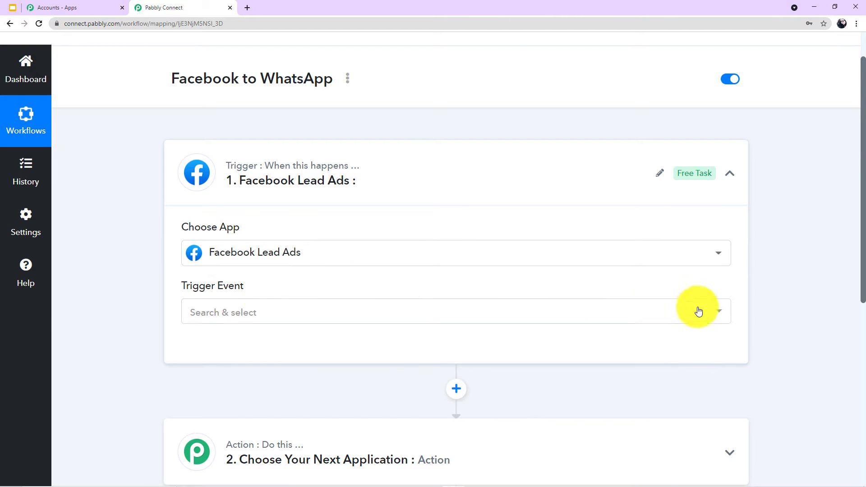
pyautogui.click(717, 313)
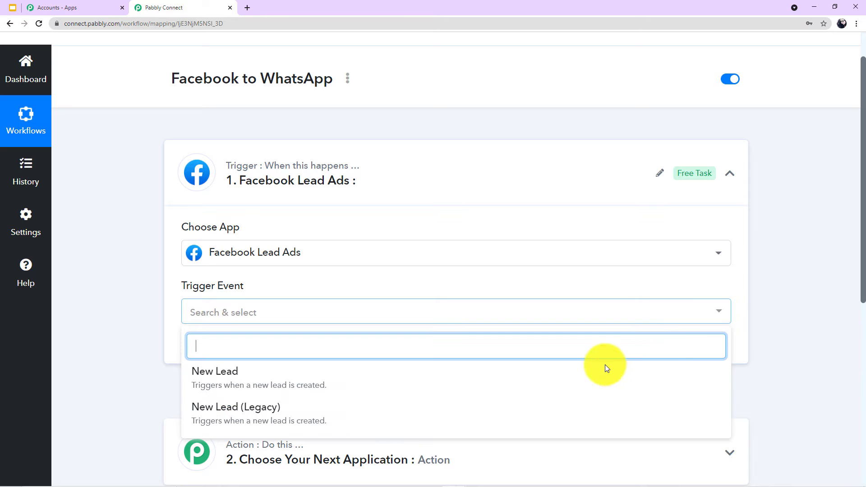
pyautogui.click(245, 385)
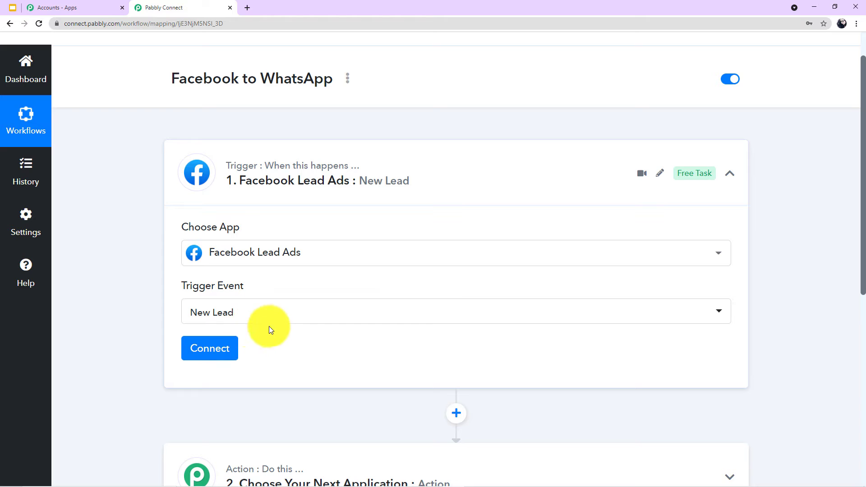
pyautogui.click(207, 349)
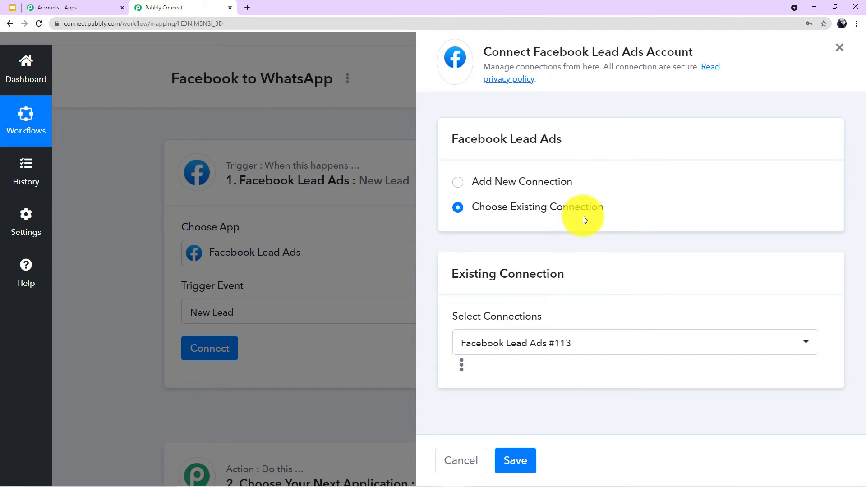
# Add and authorise a new Facebook Lead Ads connection, then review the Page and LeadGen Form selections.
pyautogui.click(462, 187)
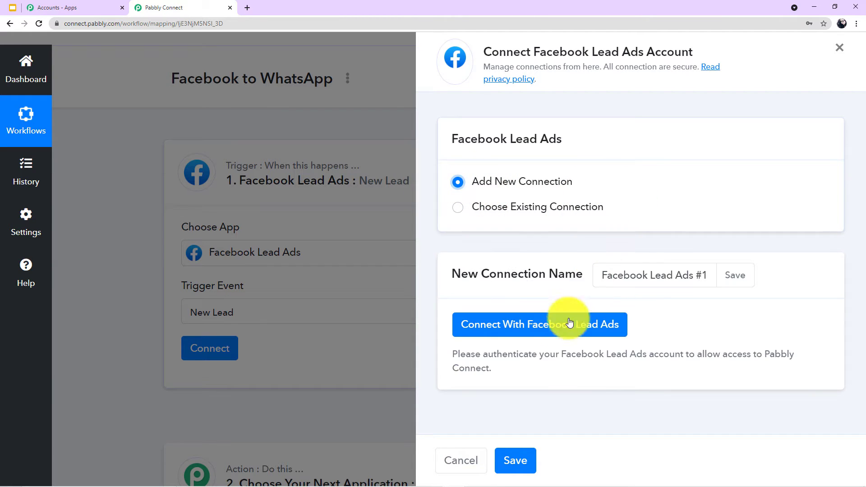
pyautogui.click(547, 324)
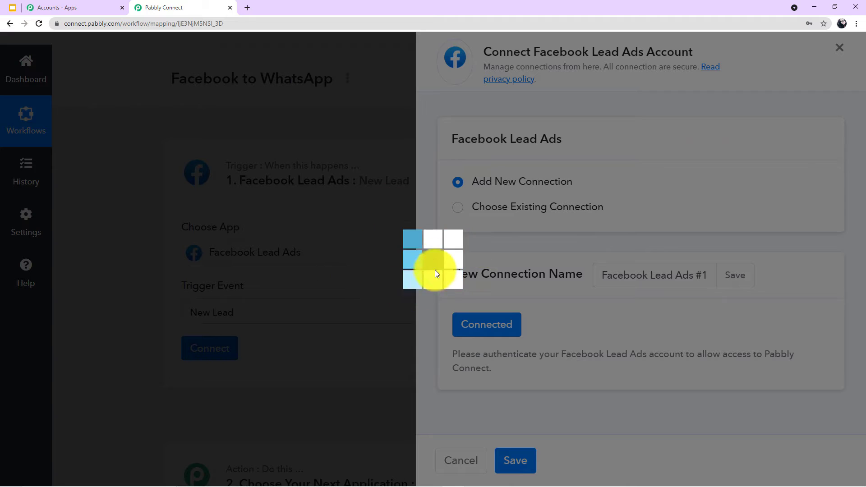
pyautogui.scroll(-5, 441, 253)
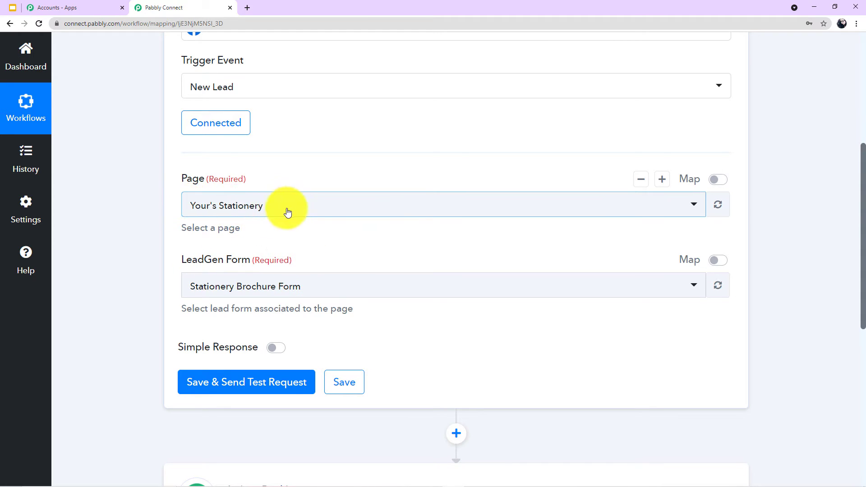
pyautogui.scroll(1, 285, 212)
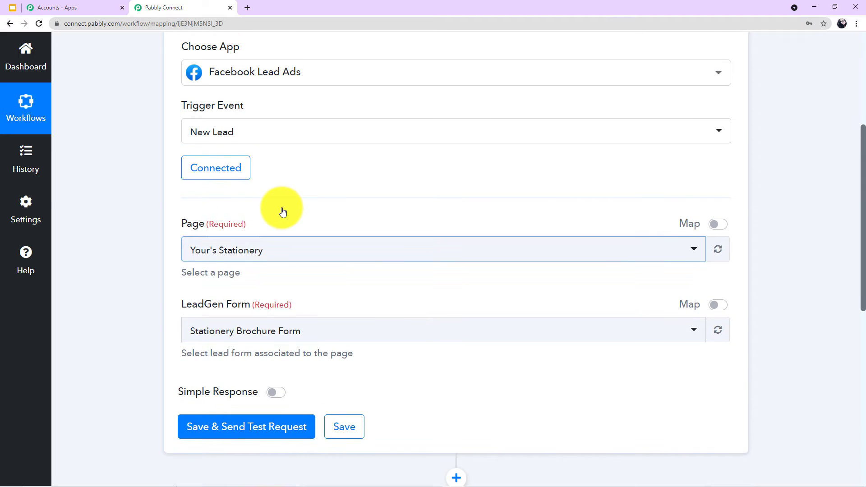
pyautogui.scroll(1, 282, 210)
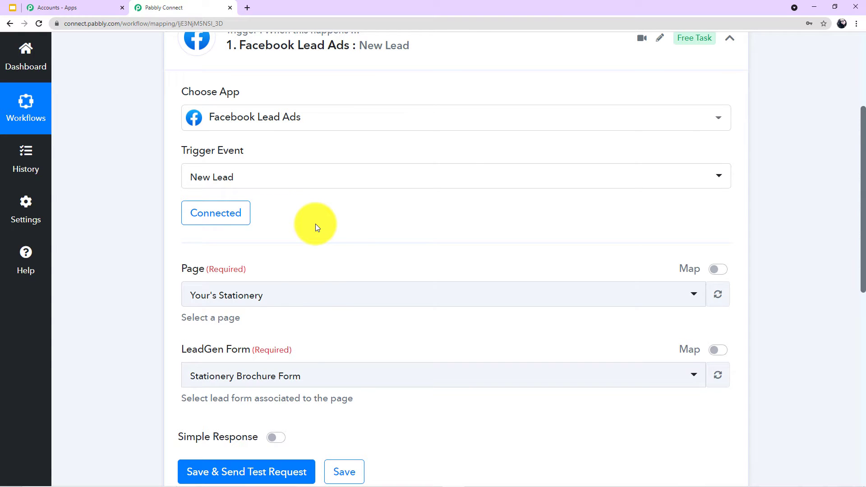
pyautogui.hotkey('alt', 'Tab')
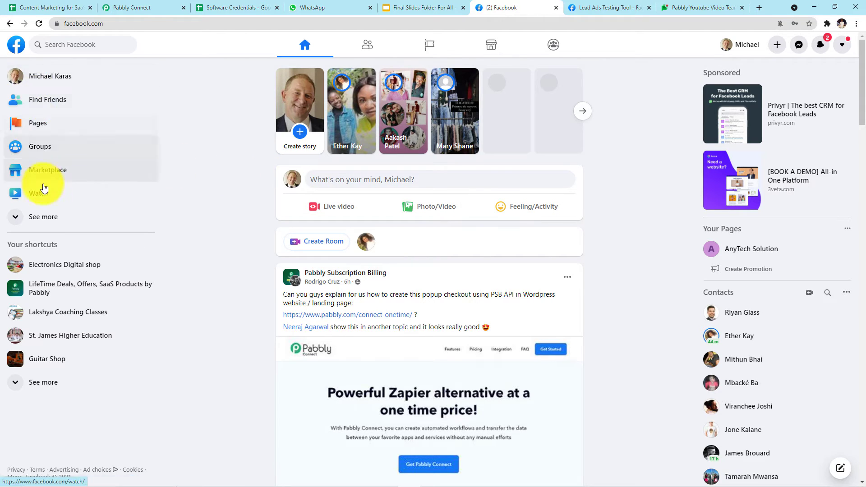
# Open the Astro Astrology Service page from the managed Facebook pages, then return to Pabbly Connect.
pyautogui.click(25, 126)
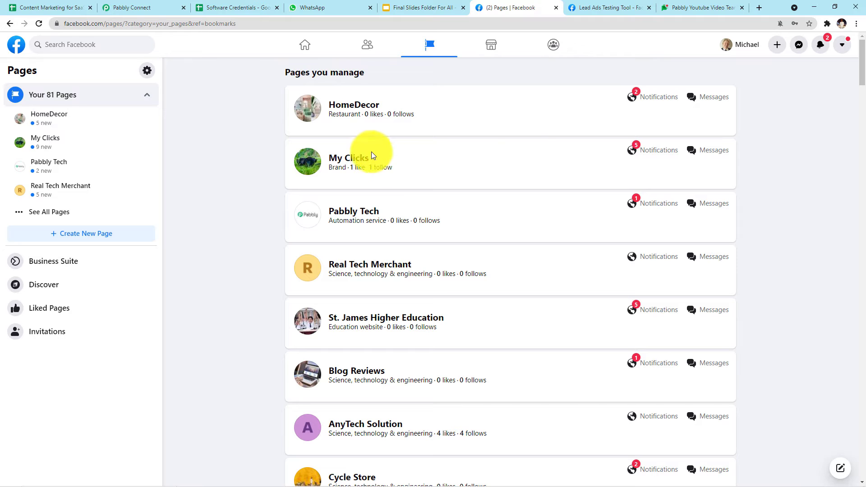
pyautogui.scroll(-10, 442, 169)
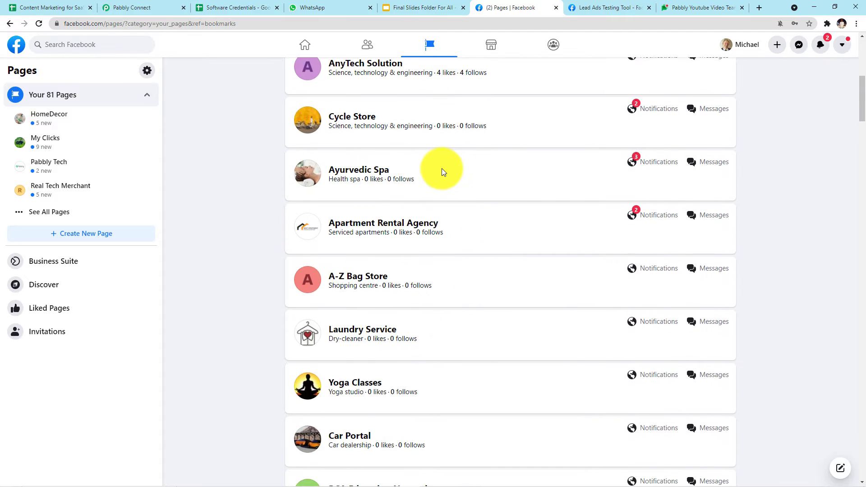
pyautogui.scroll(-12, 442, 169)
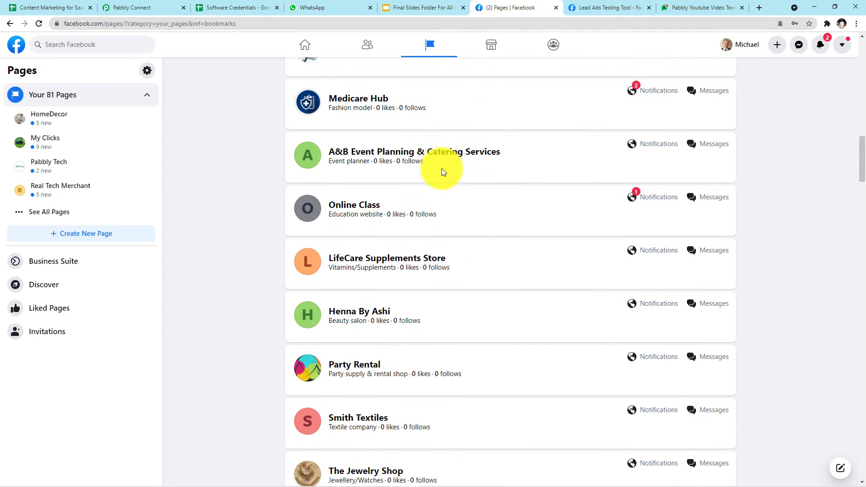
pyautogui.scroll(-14, 441, 172)
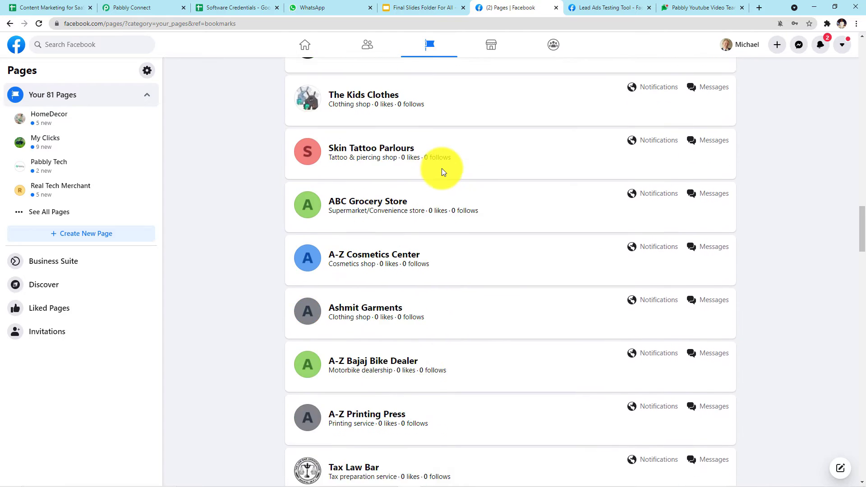
pyautogui.scroll(-8, 441, 172)
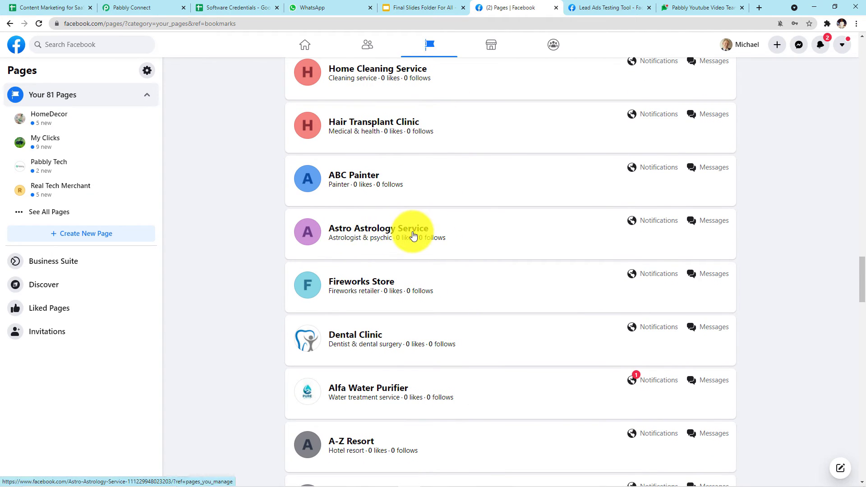
pyautogui.click(404, 232)
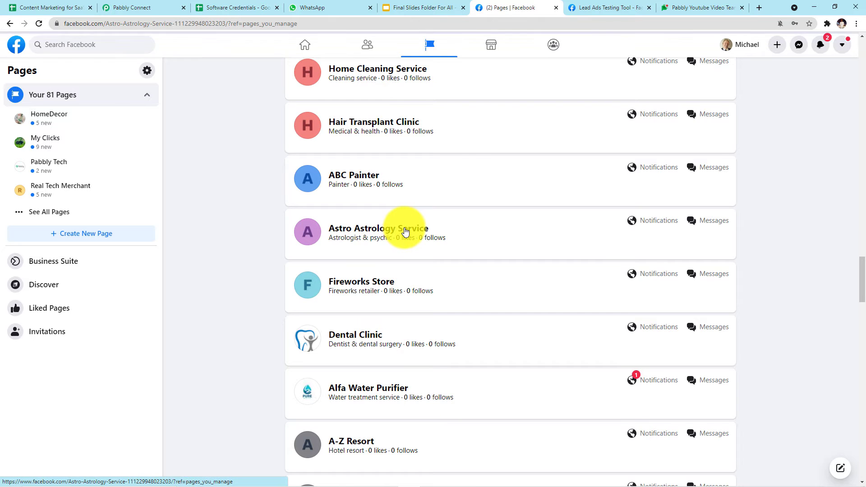
pyautogui.scroll(3, 403, 180)
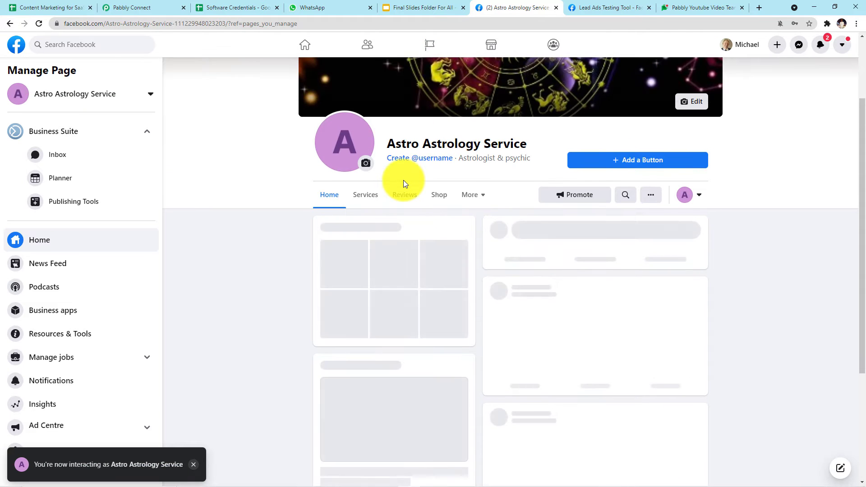
pyautogui.scroll(-1, 288, 290)
pyautogui.scroll(1, 287, 289)
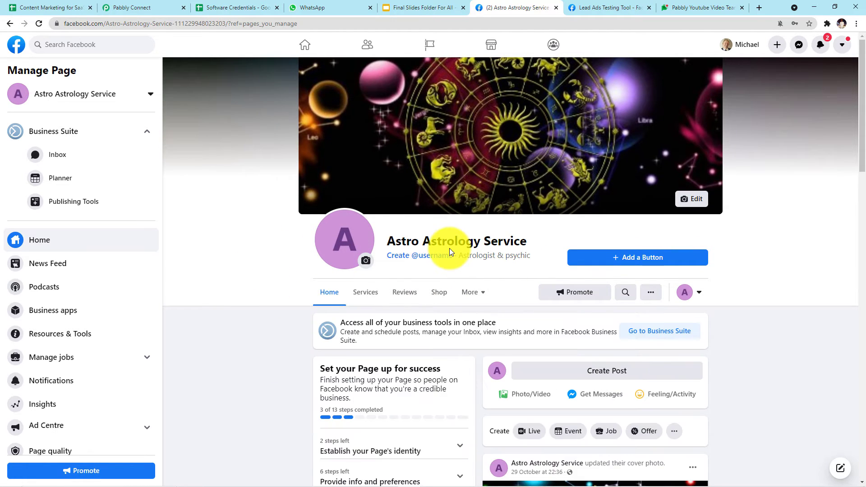
pyautogui.scroll(-1, 450, 251)
pyautogui.scroll(-1, 451, 251)
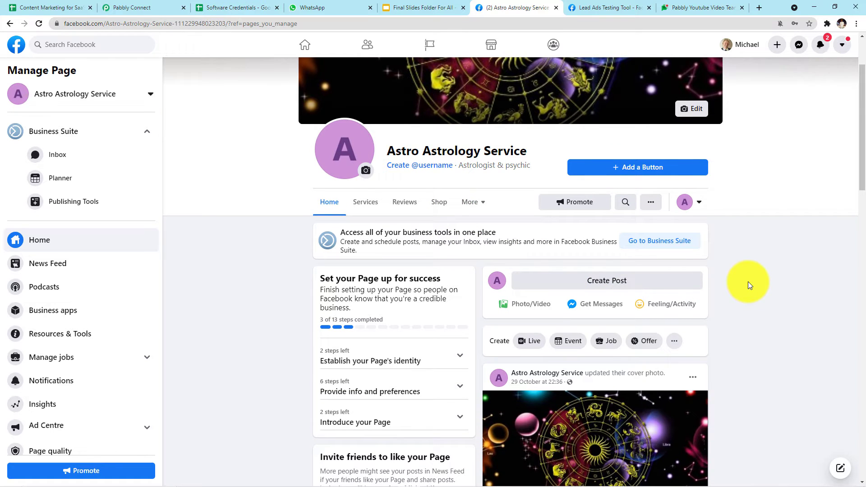
pyautogui.hotkey('alt', 'Tab')
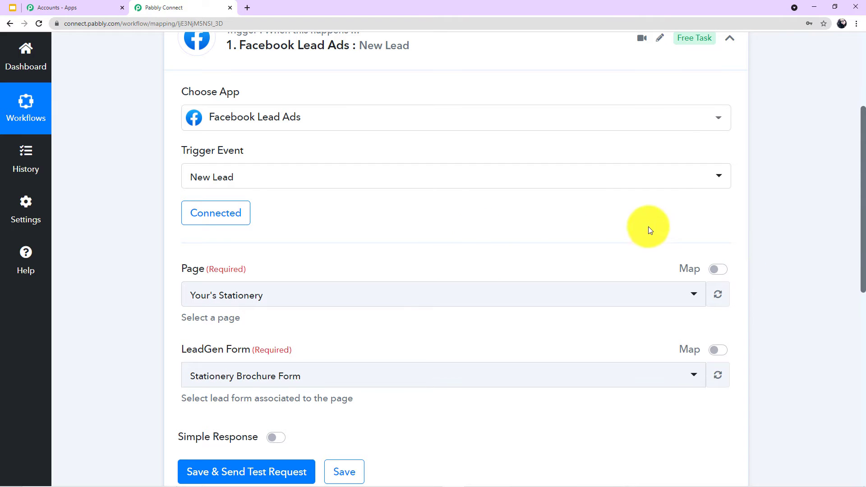
# Change the trigger page to Astro Astrology Service and save the trigger settings.
pyautogui.scroll(-1, 487, 233)
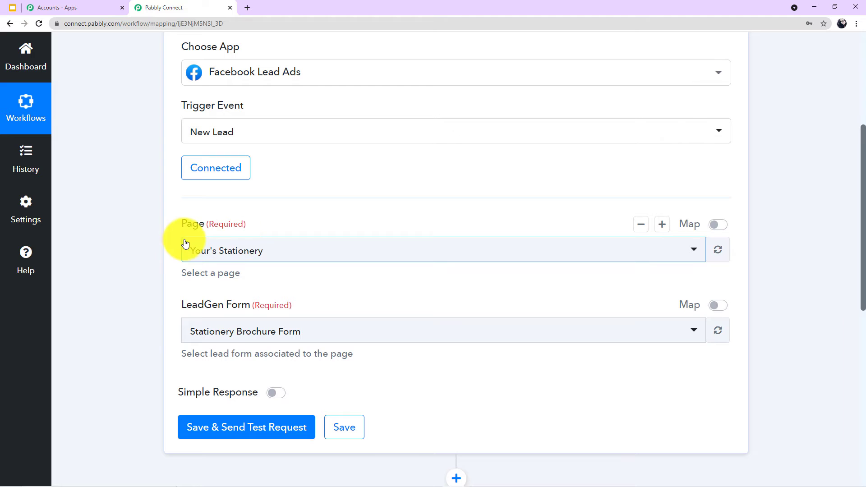
pyautogui.click(695, 252)
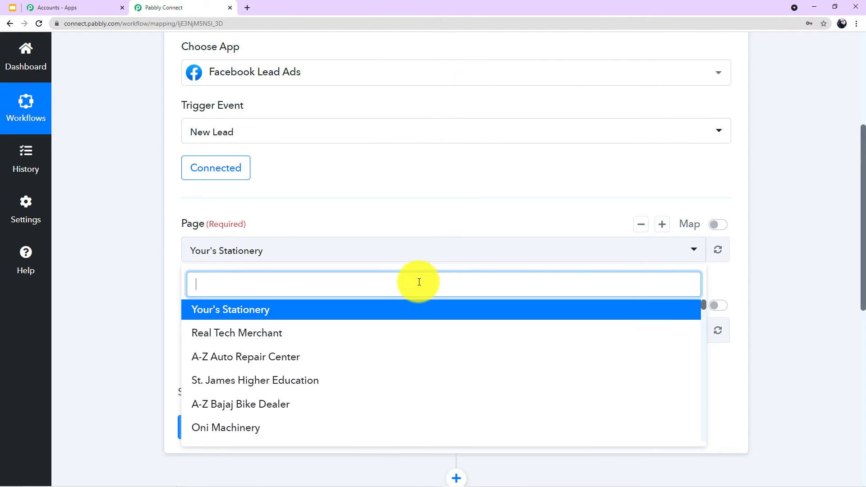
pyautogui.write('ast')
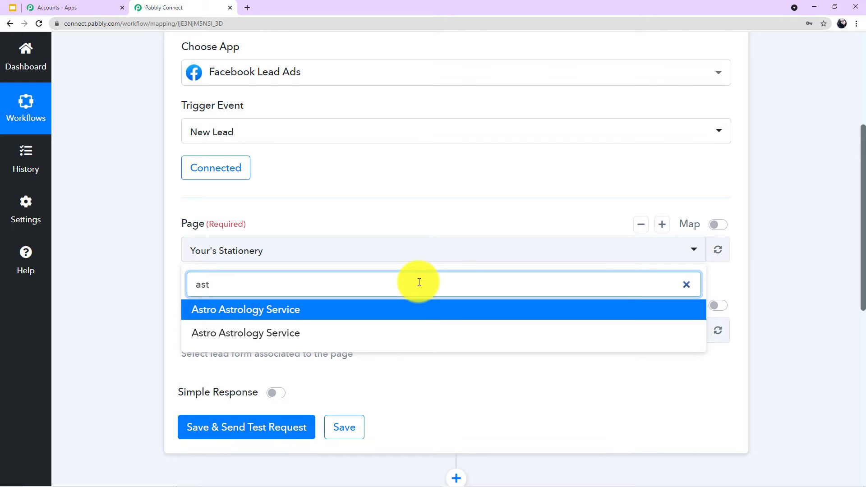
pyautogui.click(286, 310)
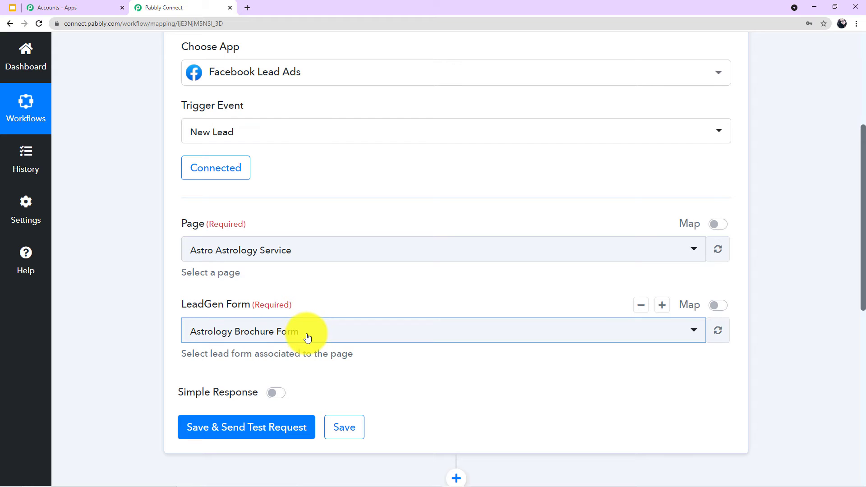
pyautogui.click(343, 426)
pyautogui.click(409, 357)
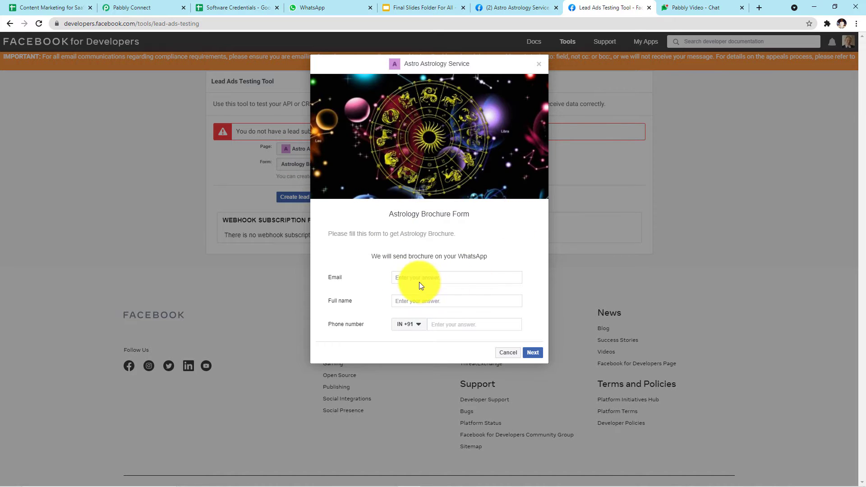
# Enter a test lead's email, full name and phone number in the form preview and submit it.
pyautogui.click(432, 278)
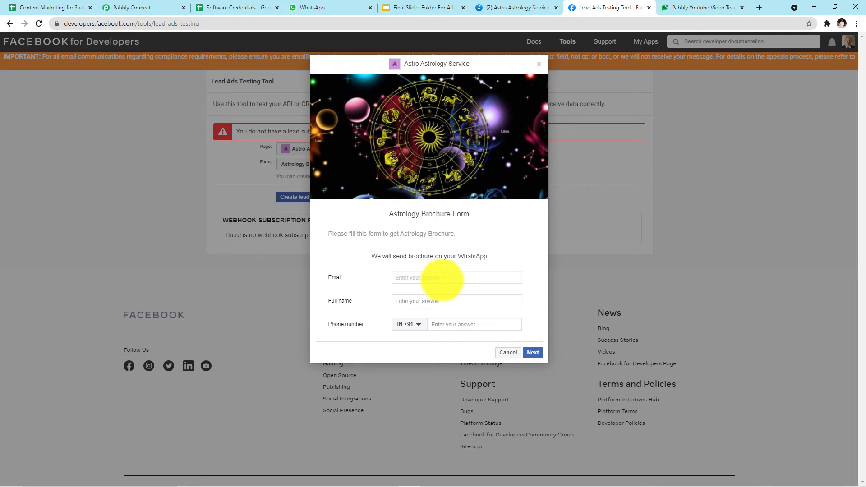
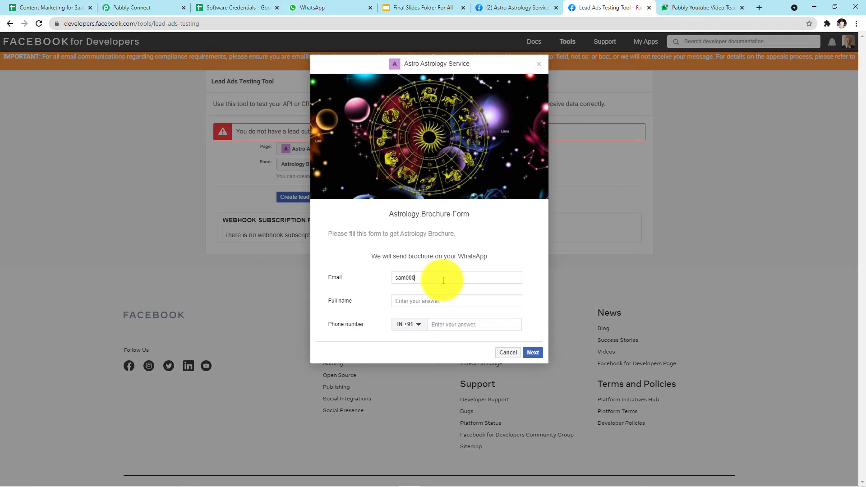
pyautogui.click(432, 301)
pyautogui.write('S')
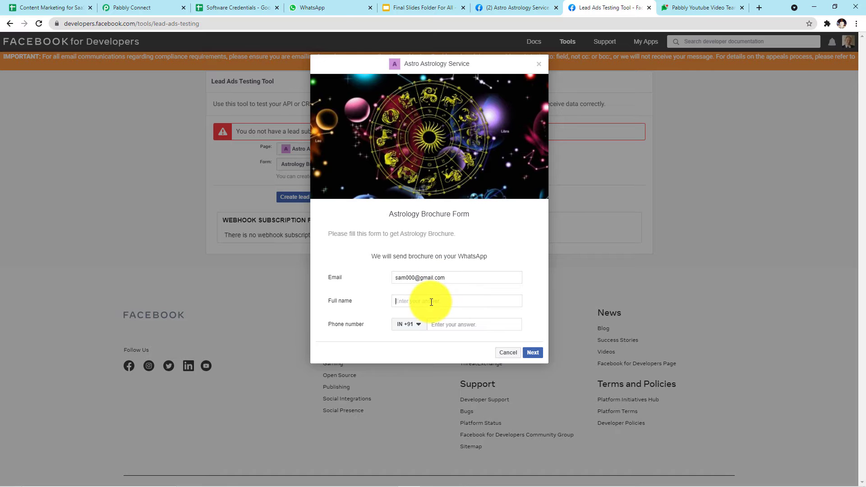
pyautogui.write('a')
pyautogui.click(432, 318)
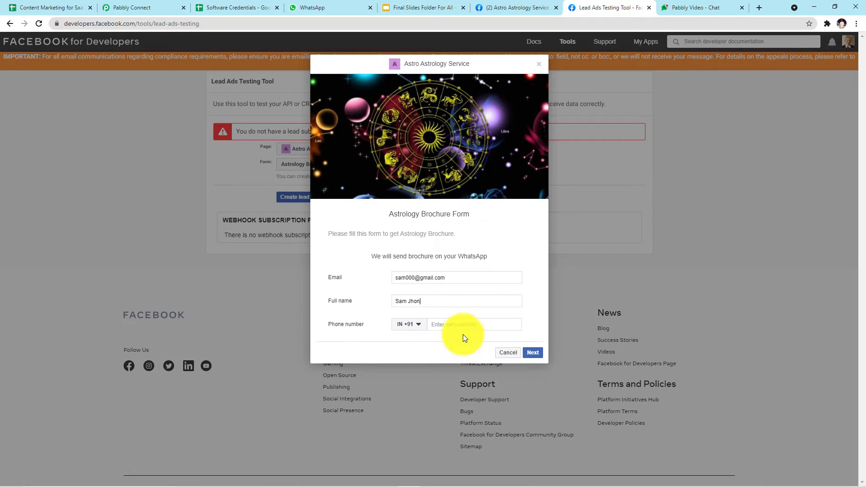
pyautogui.click(477, 326)
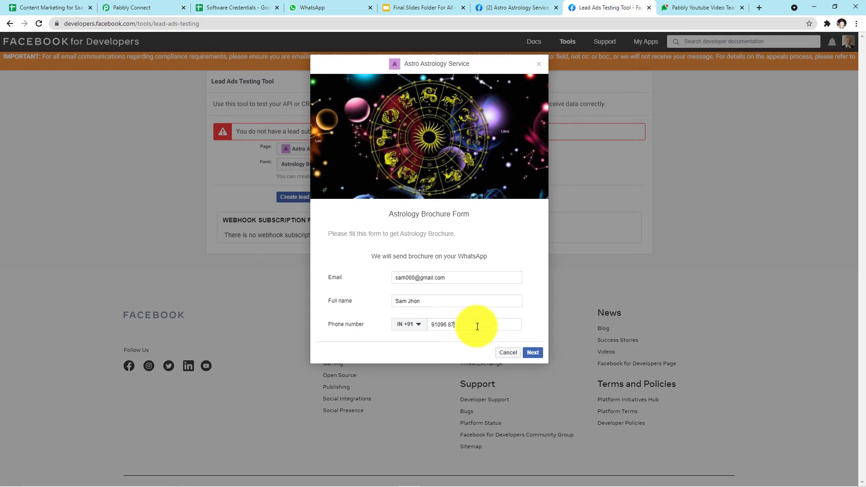
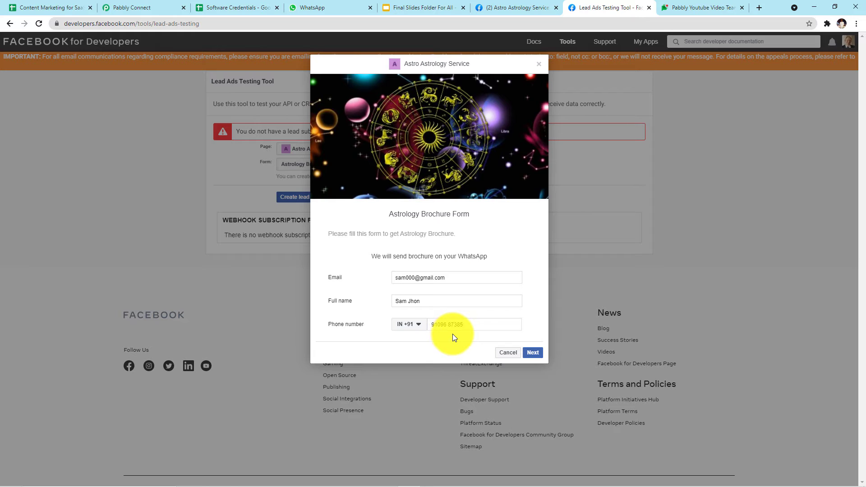
pyautogui.click(531, 354)
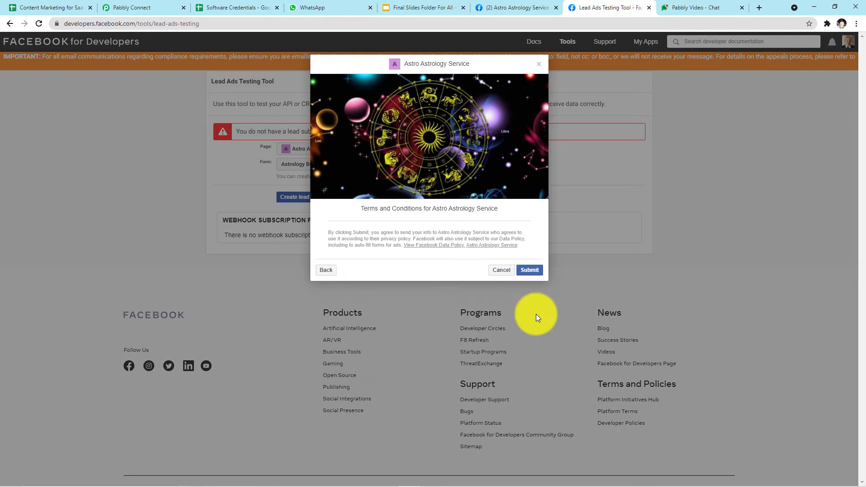
pyautogui.click(529, 272)
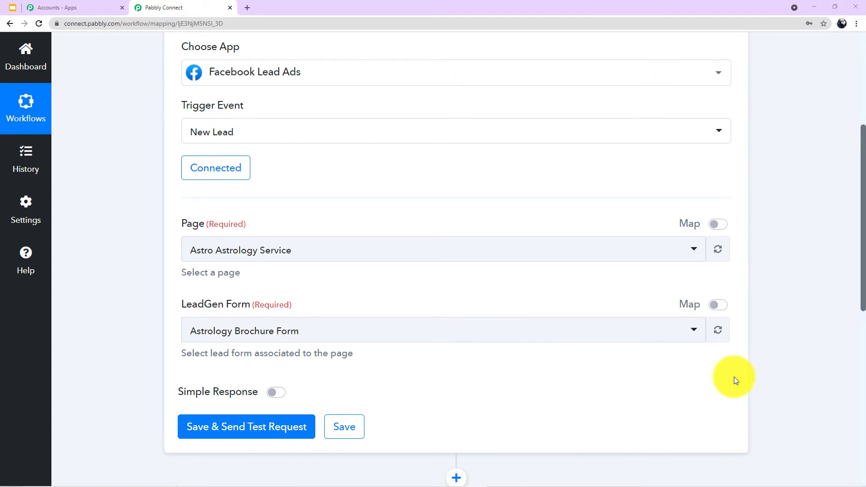
# Send a test request and review the lead's email, full name and phone number in the response.
pyautogui.scroll(-1, 464, 324)
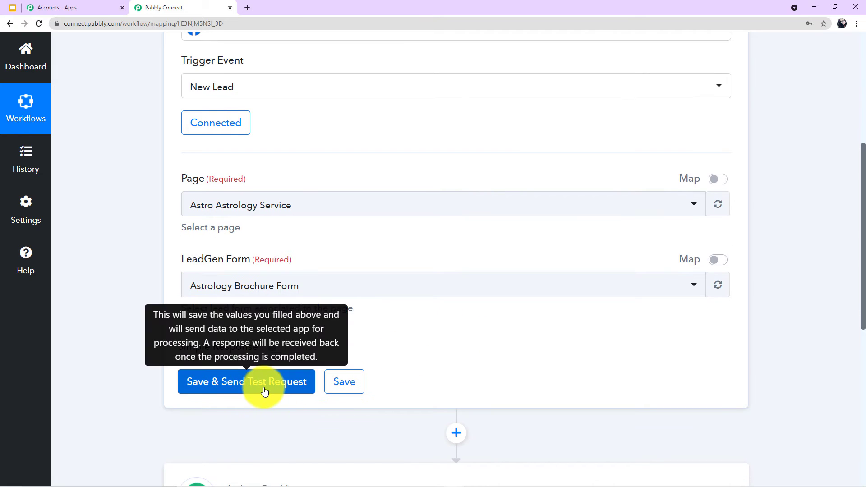
pyautogui.click(265, 392)
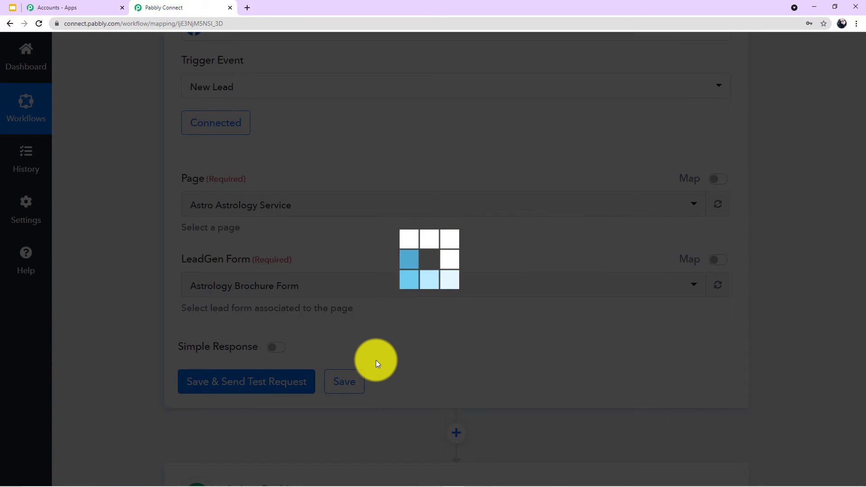
pyautogui.scroll(-1, 469, 350)
pyautogui.scroll(-7, 472, 349)
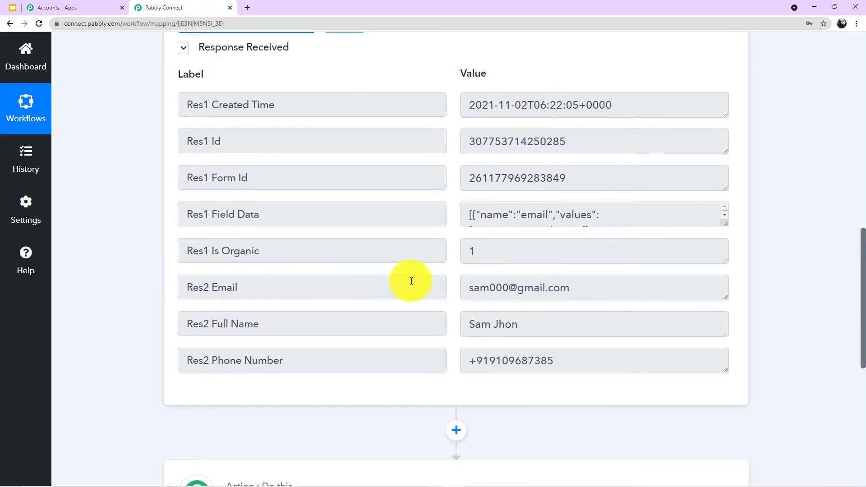
pyautogui.click(582, 287)
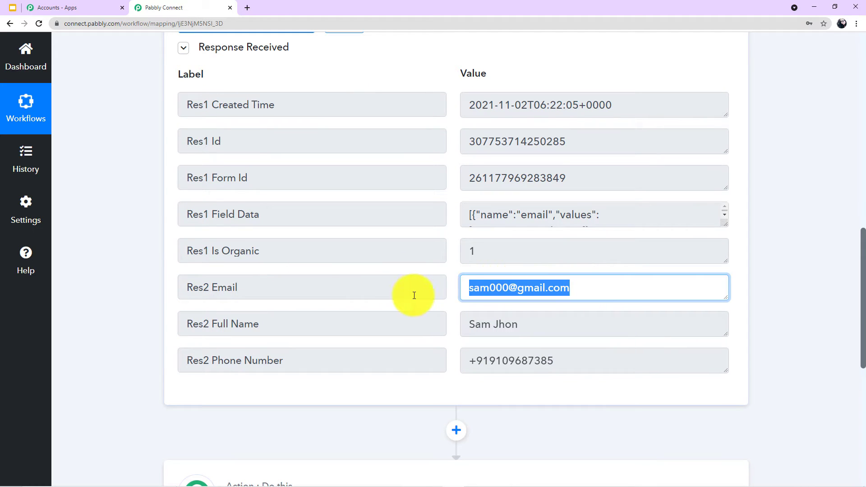
pyautogui.click(532, 325)
pyautogui.click(573, 361)
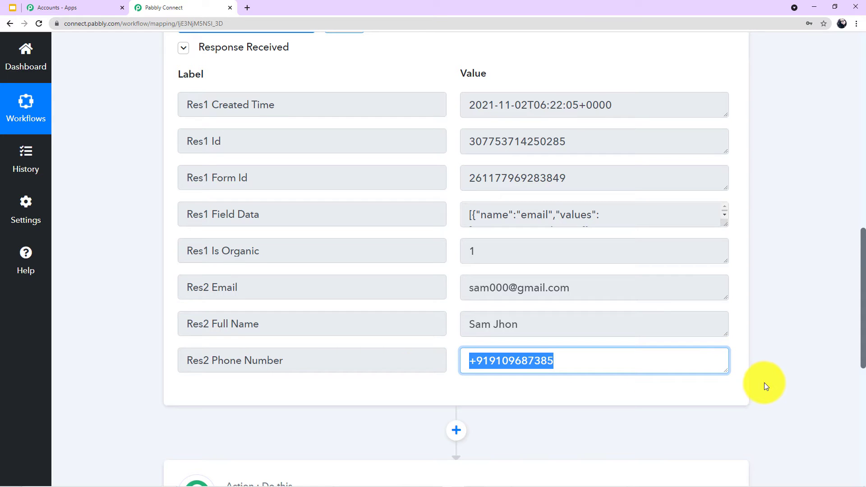
pyautogui.scroll(-4, 764, 384)
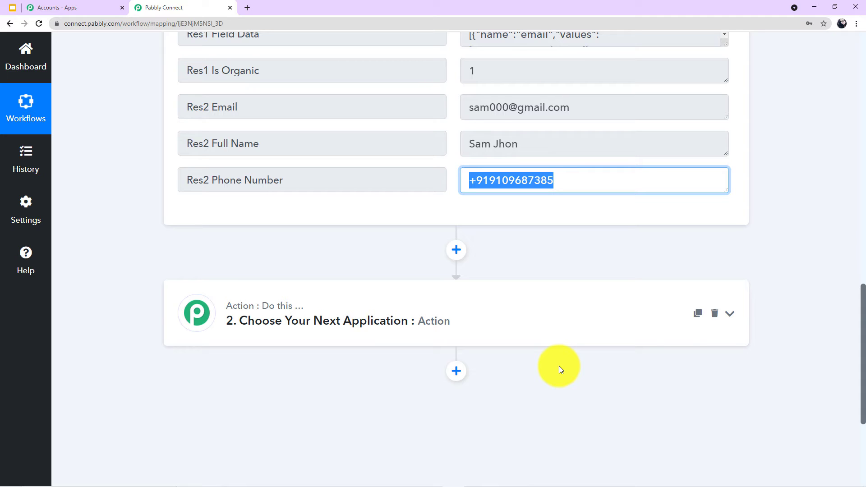
# Choose WhatsApp by 360Dialog as the action app, found by searching '360'.
pyautogui.click(458, 308)
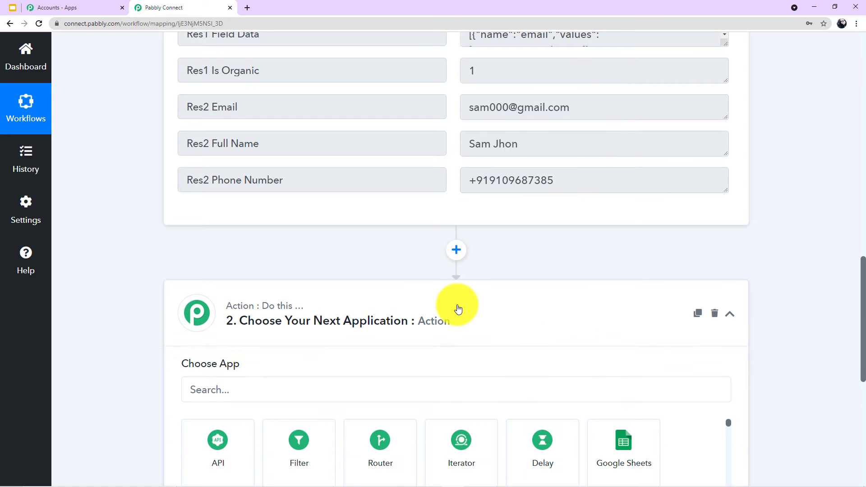
pyautogui.scroll(-2, 457, 307)
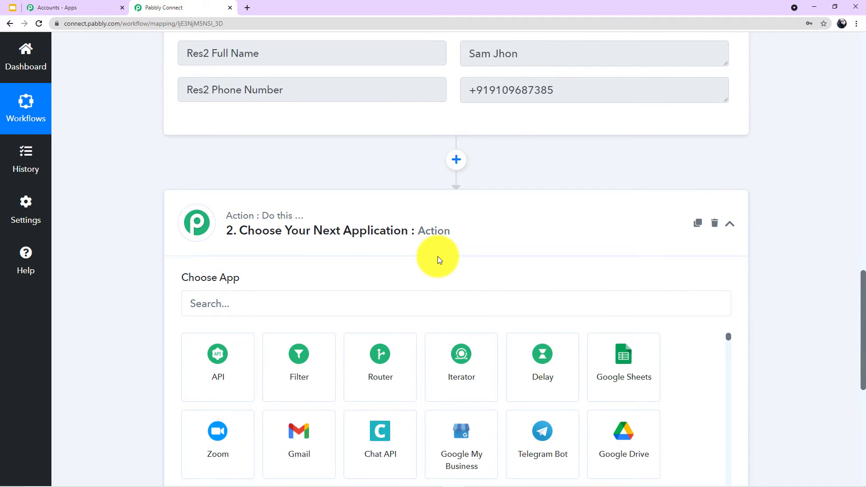
pyautogui.scroll(-1, 372, 249)
pyautogui.click(285, 257)
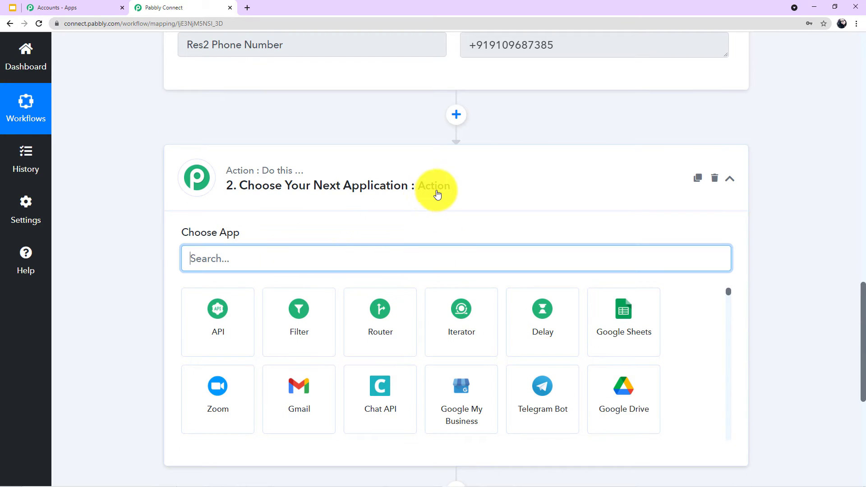
pyautogui.write('360')
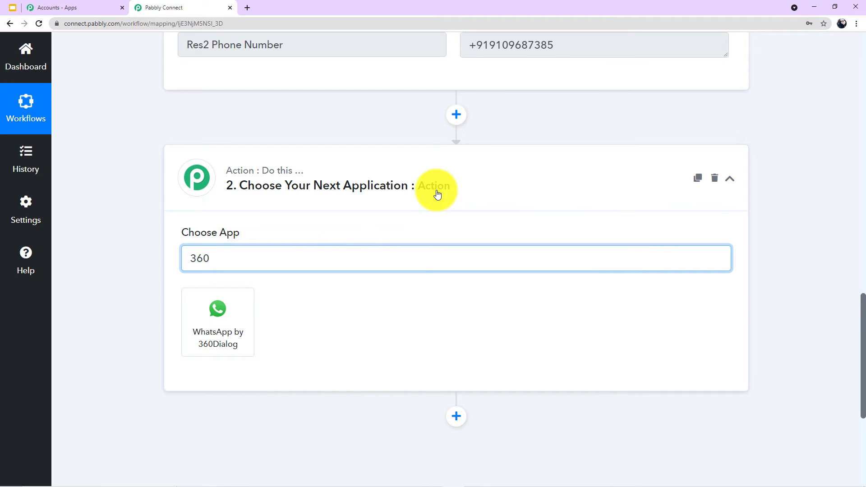
pyautogui.click(235, 330)
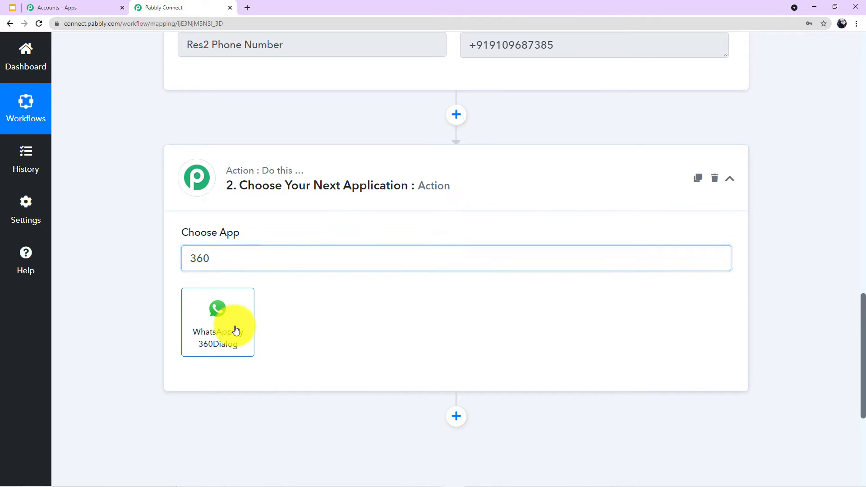
# Set the action event to Send Template Message and start connecting the WhatsApp account.
pyautogui.scroll(-1, 331, 278)
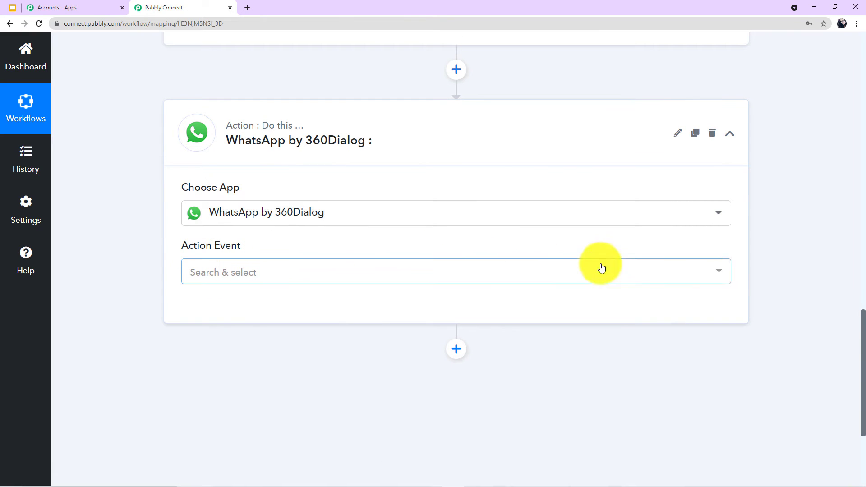
pyautogui.click(720, 274)
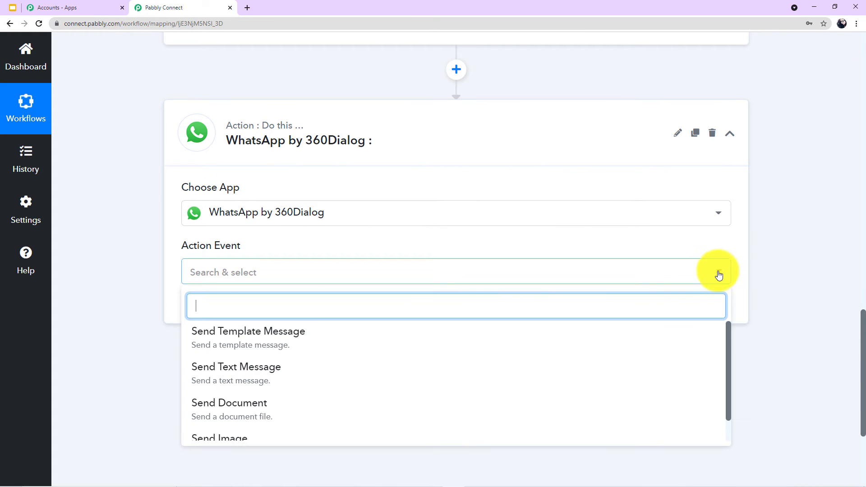
pyautogui.scroll(-1, 352, 368)
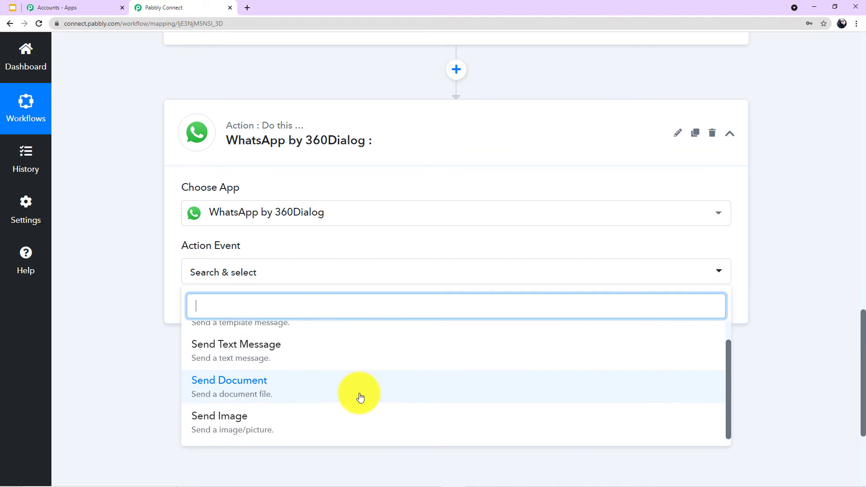
pyautogui.scroll(1, 270, 369)
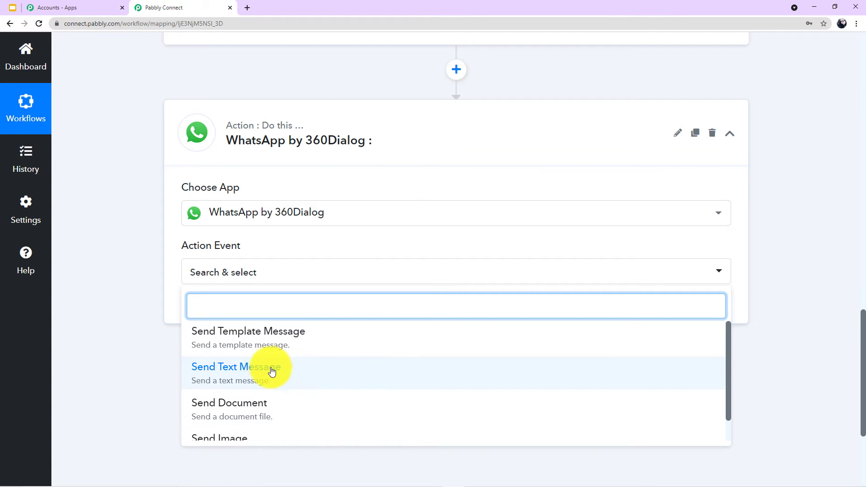
pyautogui.click(251, 349)
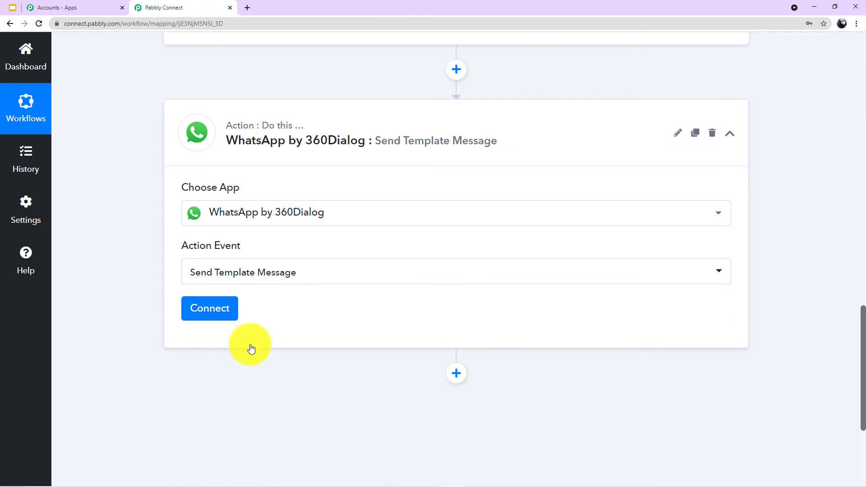
pyautogui.click(215, 318)
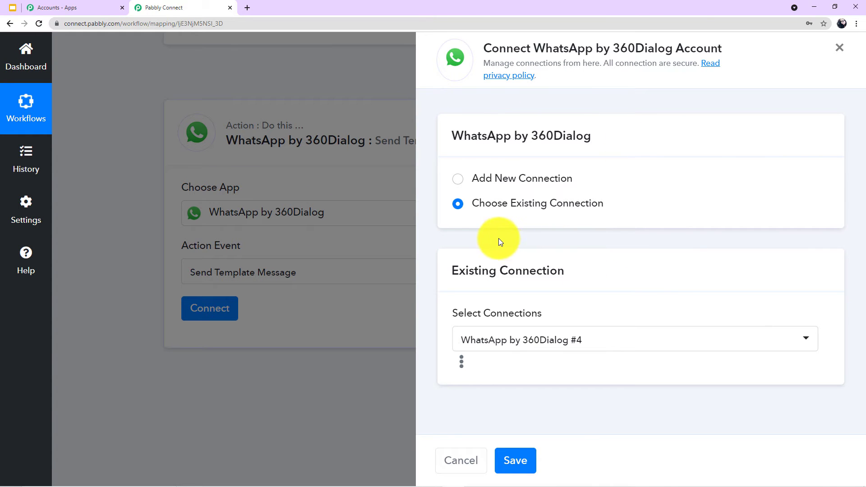
# Add a new 360Dialog connection so the API Key and Domain fields appear.
pyautogui.click(460, 183)
pyautogui.scroll(-3, 602, 230)
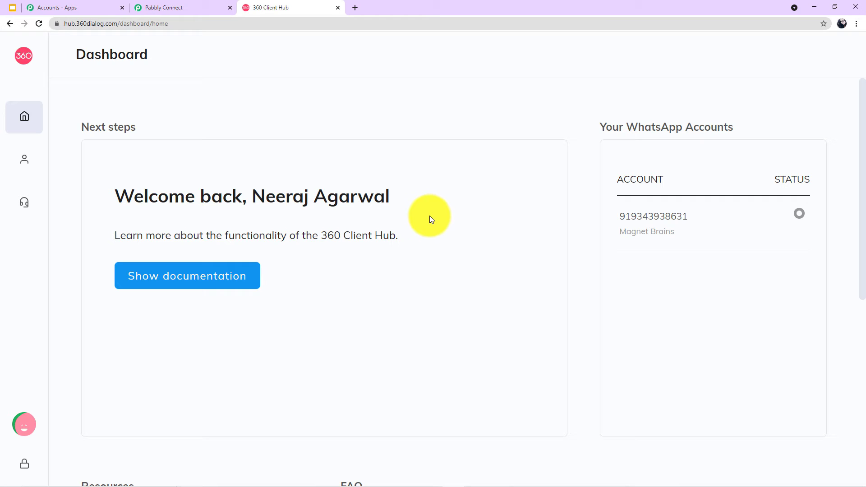
# Open the WhatsApp Accounts page from the Client Hub sidebar to see the business number's Done status.
pyautogui.moveTo(4, 140)
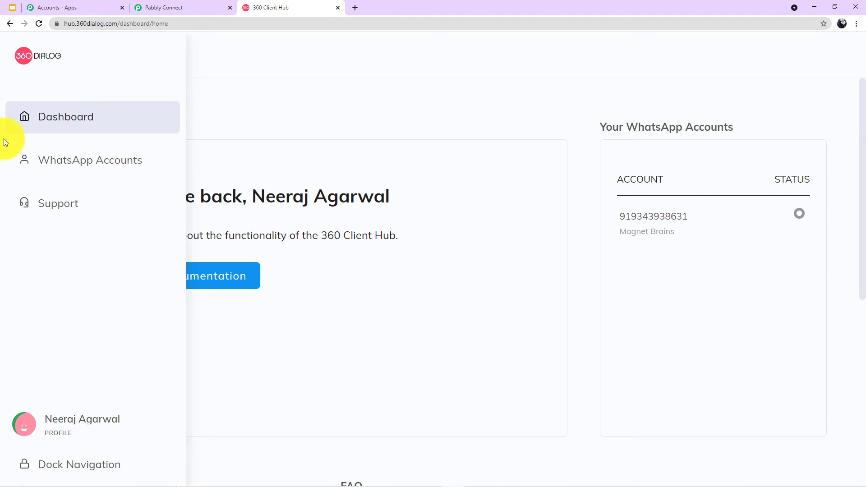
pyautogui.click(60, 161)
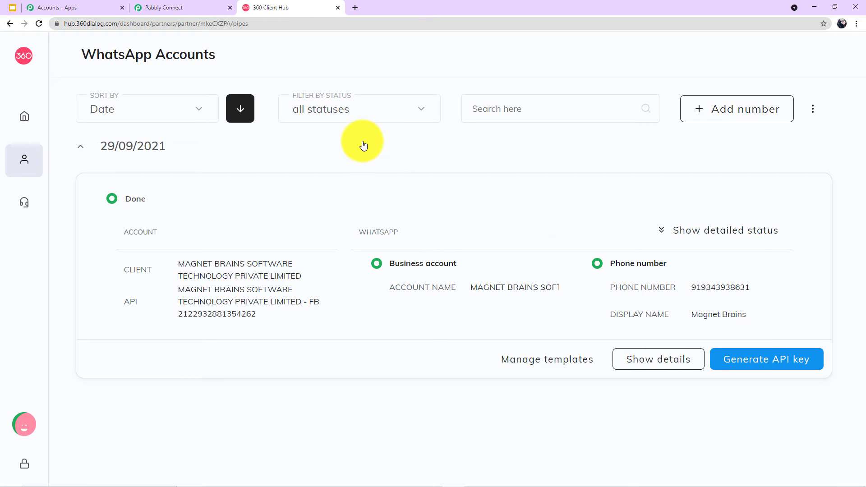
pyautogui.click(180, 7)
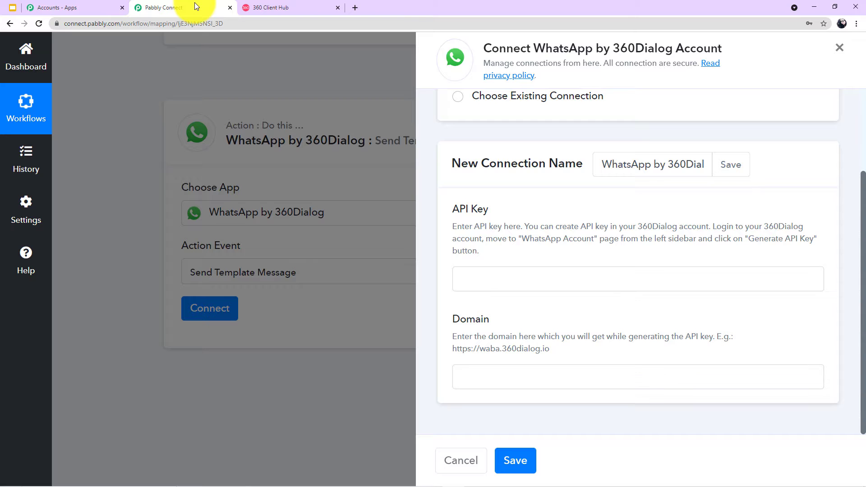
pyautogui.click(477, 277)
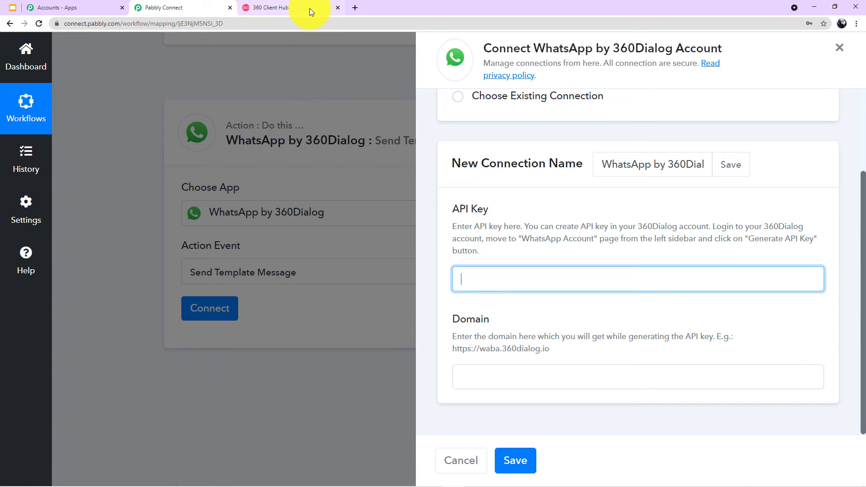
pyautogui.click(288, 13)
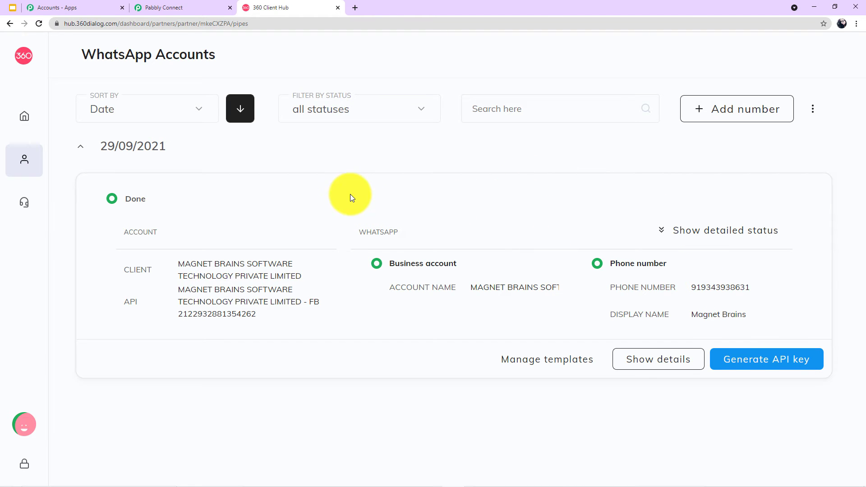
# Return to the Pabbly Connect workflow tab.
pyautogui.click(187, 8)
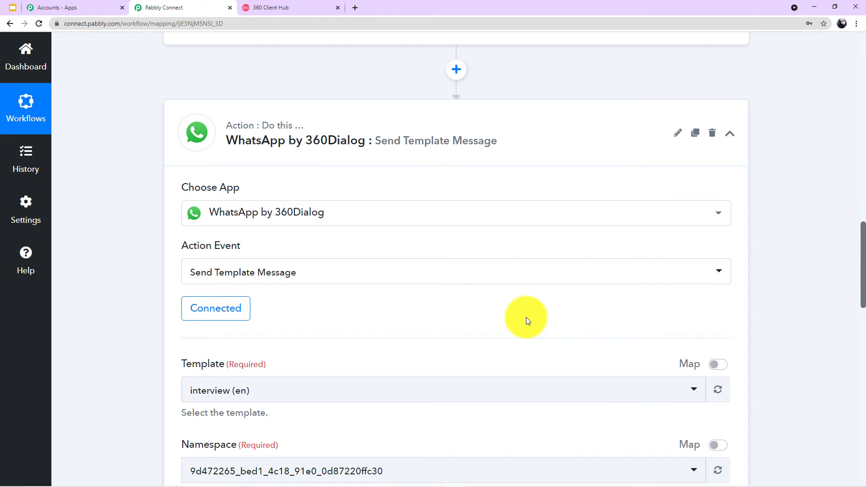
# Review the template and Language Code en fields, leaving them unchanged, then return to Client Hub's WhatsApp Accounts.
pyautogui.scroll(-1, 526, 318)
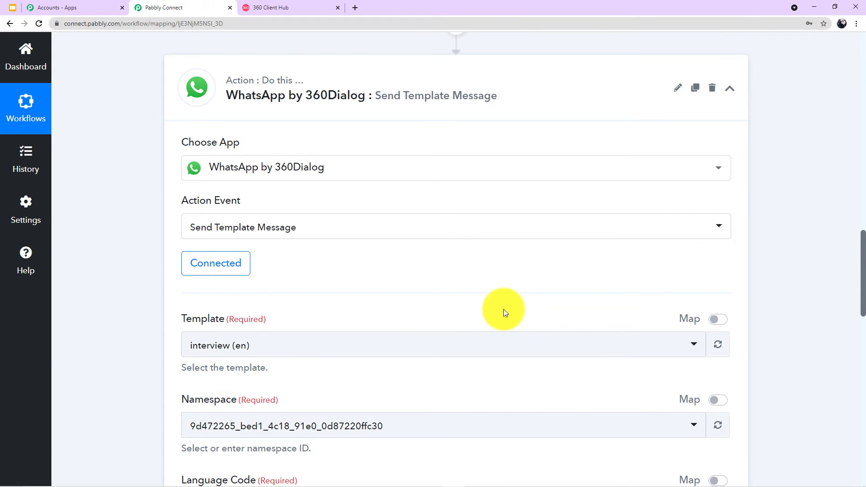
pyautogui.scroll(-2, 503, 309)
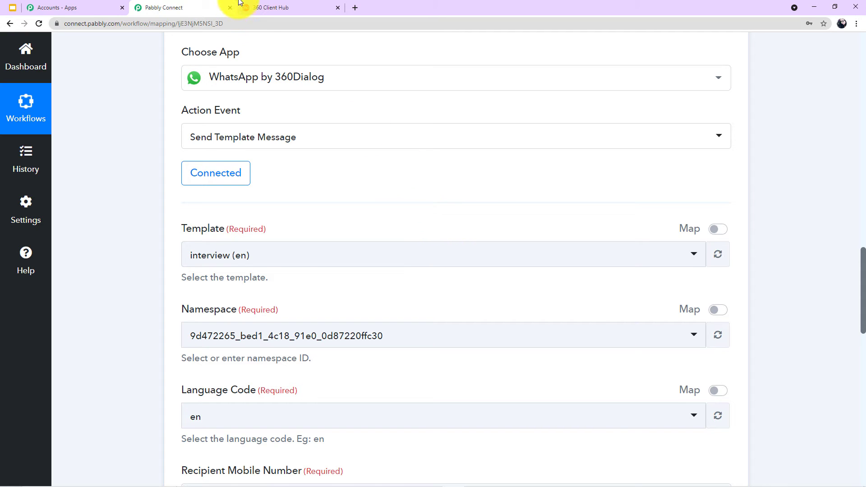
pyautogui.click(270, 7)
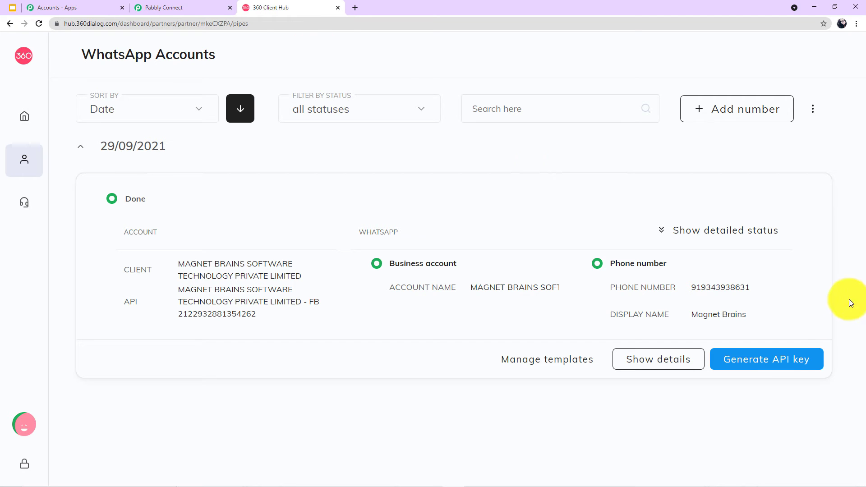
# Open the account's templates and preview the approved send_brochure_final template with its {{1}}–{{5}} placeholders.
pyautogui.click(652, 362)
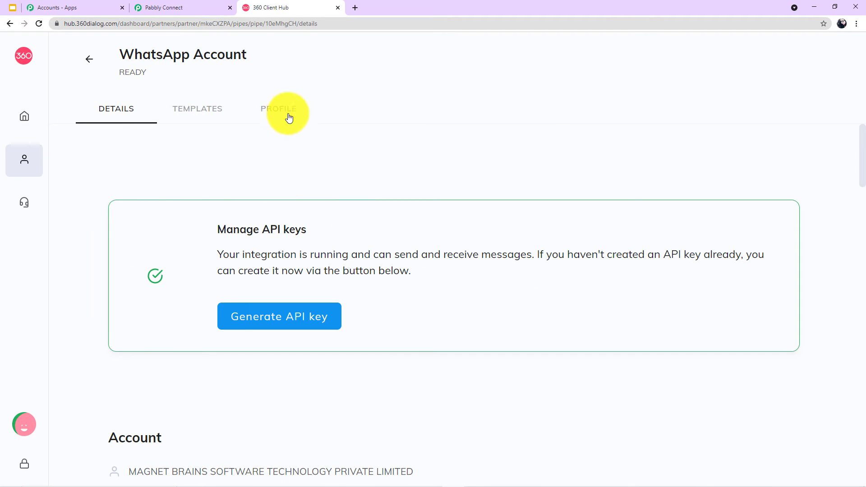
pyautogui.click(196, 117)
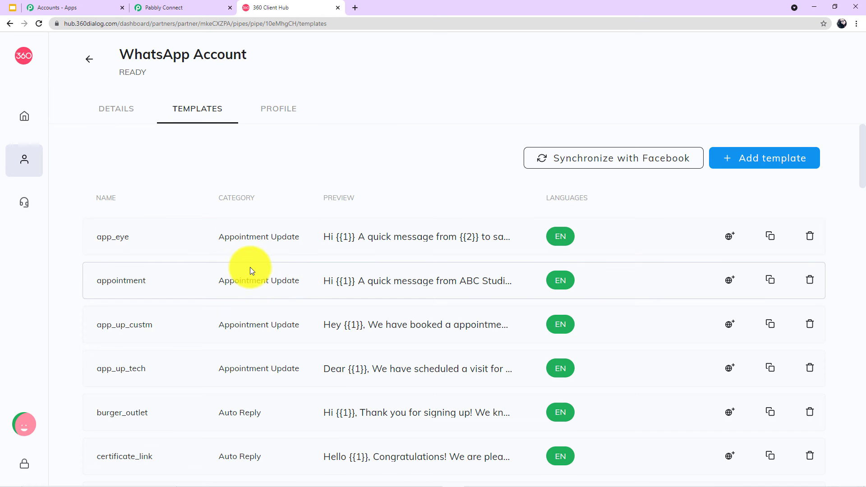
pyautogui.scroll(-6, 257, 305)
pyautogui.scroll(-8, 263, 306)
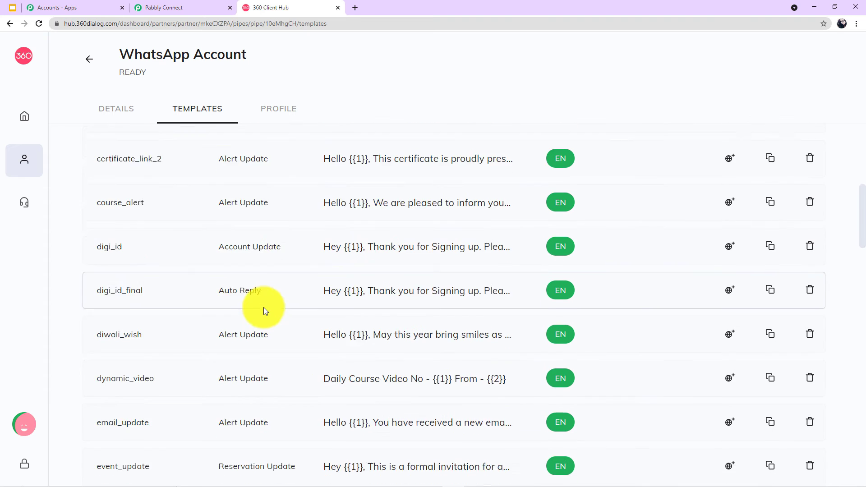
pyautogui.scroll(-9, 267, 303)
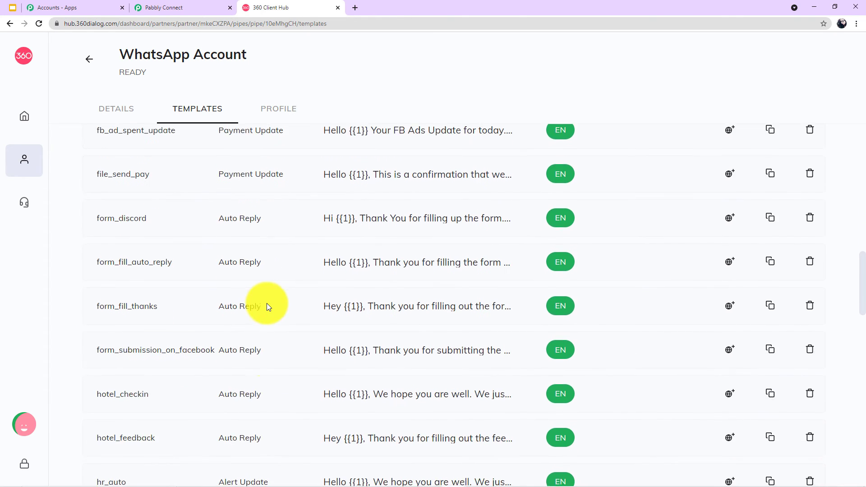
pyautogui.scroll(-8, 267, 305)
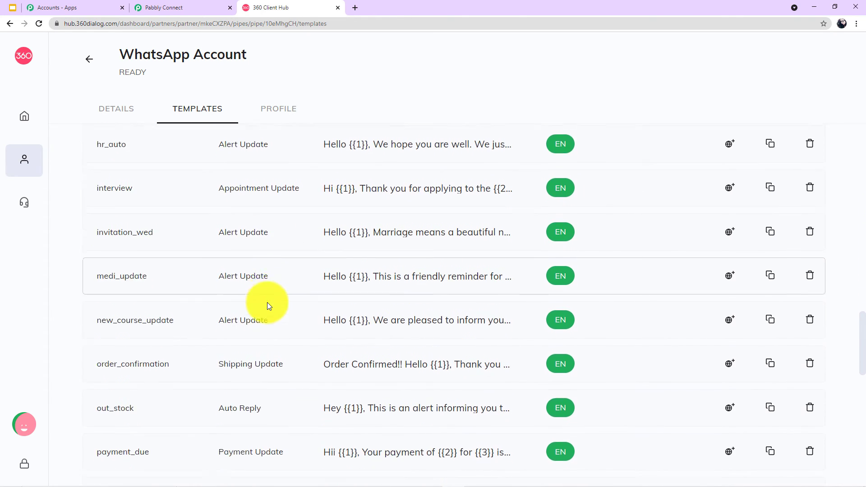
pyautogui.scroll(-1, 267, 305)
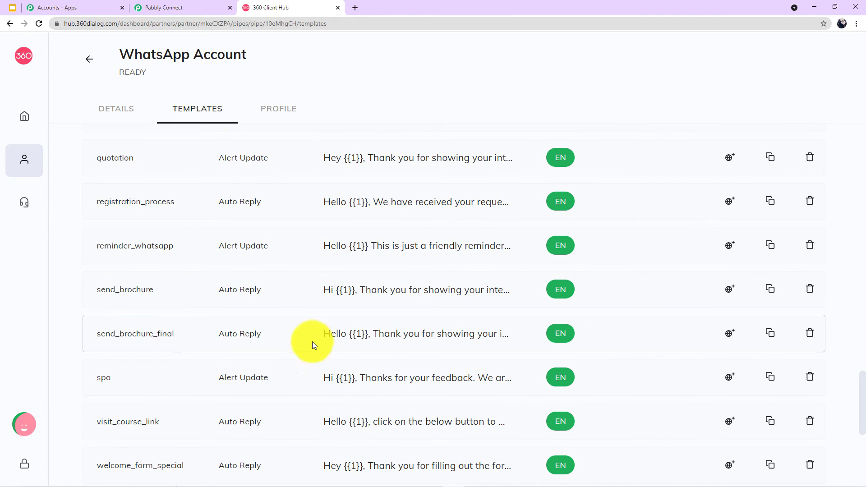
pyautogui.click(368, 340)
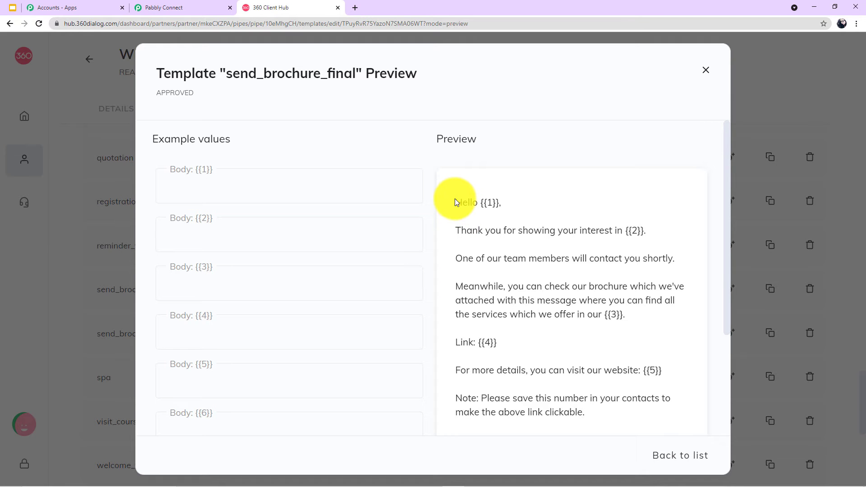
# Read through the send_brochure_final preview's message body.
pyautogui.moveTo(456, 200); pyautogui.dragTo(643, 436)
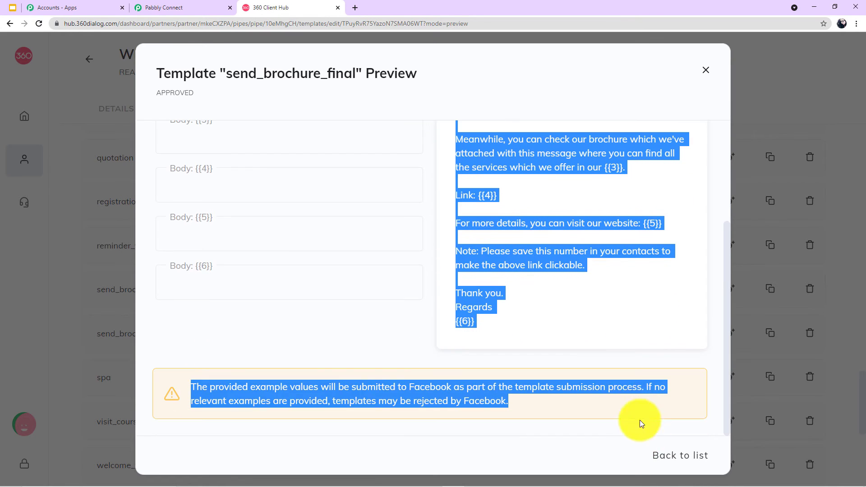
pyautogui.click(604, 339)
pyautogui.scroll(3, 604, 339)
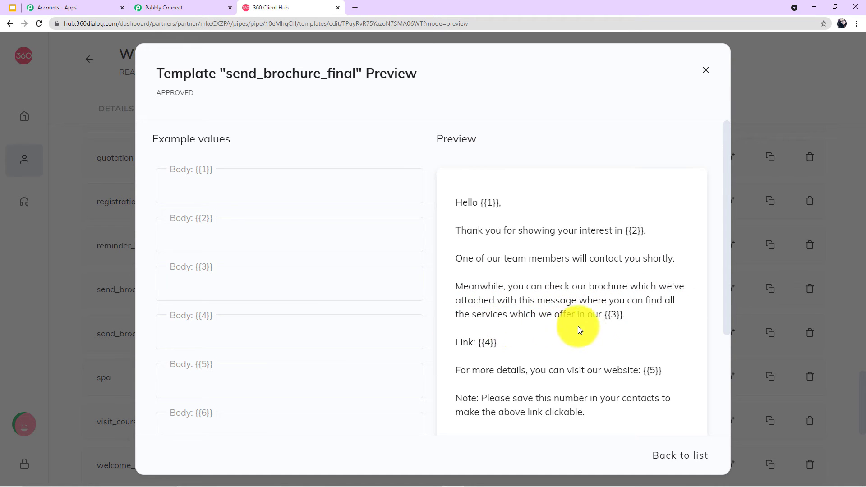
pyautogui.scroll(-1, 490, 343)
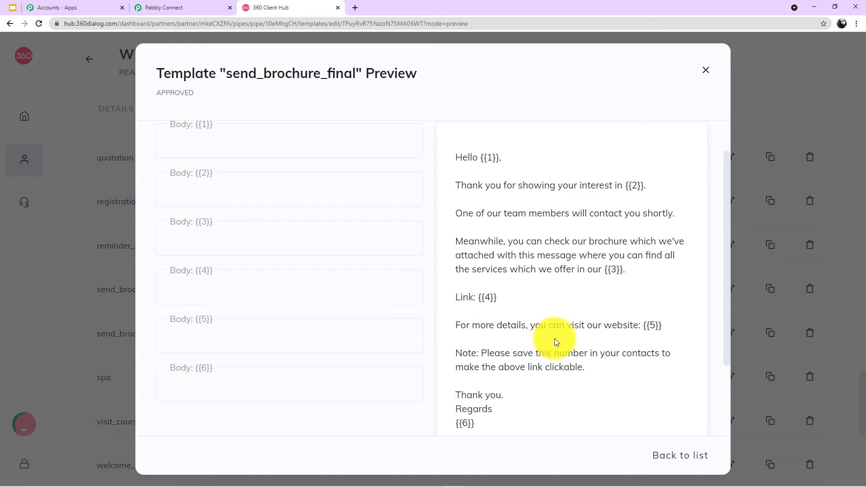
pyautogui.scroll(-1, 615, 336)
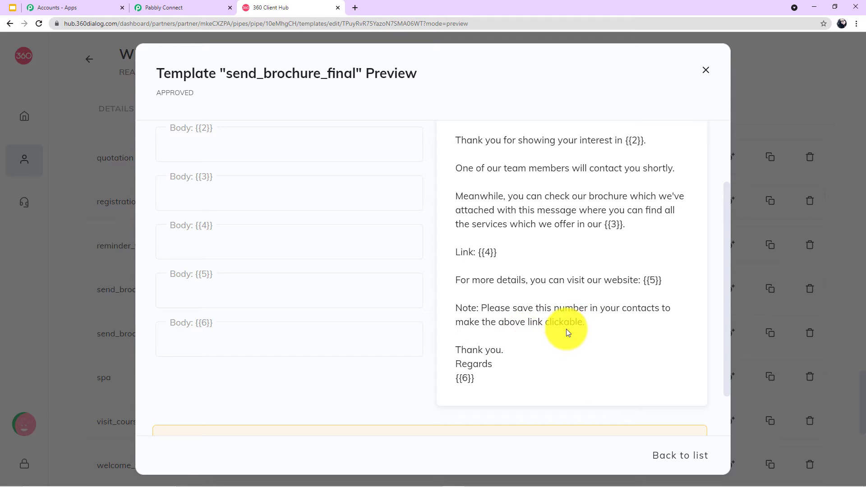
pyautogui.scroll(2, 467, 380)
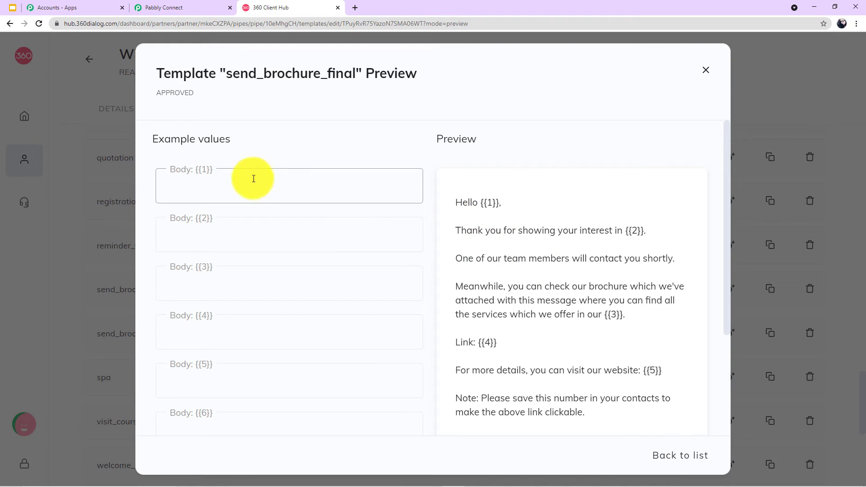
# Try a sample name as the example value for Body {{1}}, then clear it again.
pyautogui.click(268, 193)
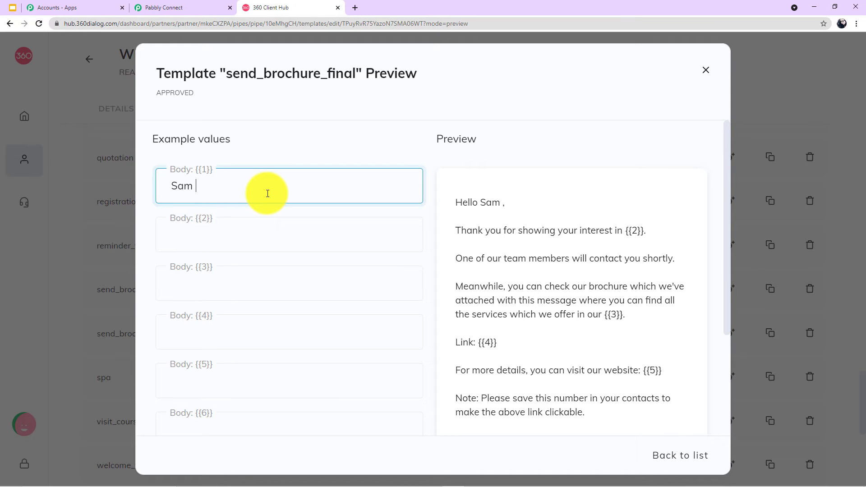
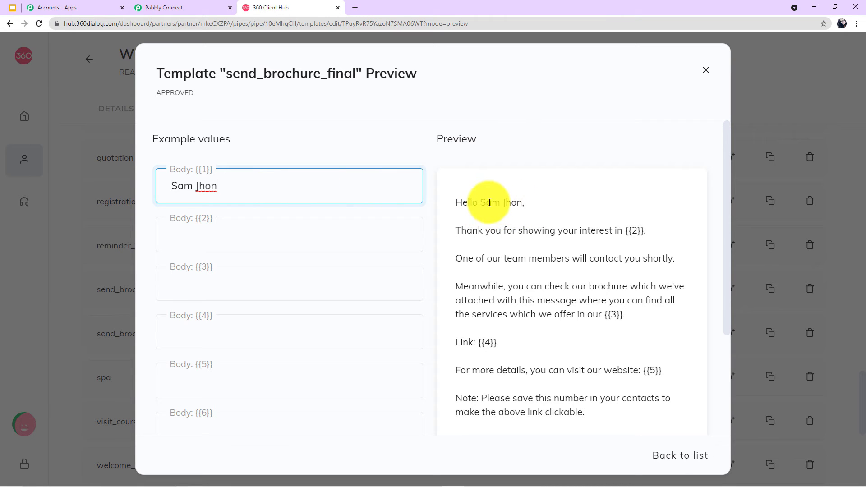
pyautogui.tripleClick(182, 186)
pyautogui.press('BackSpace')
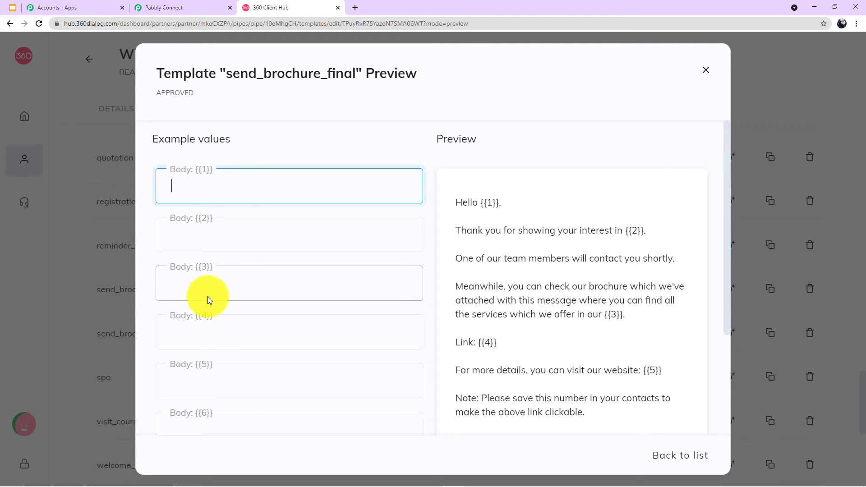
pyautogui.scroll(-1, 289, 317)
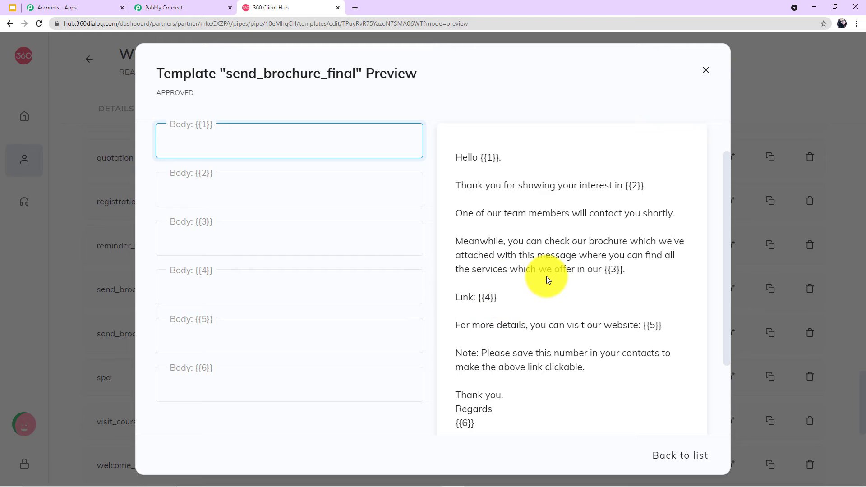
pyautogui.scroll(1, 546, 276)
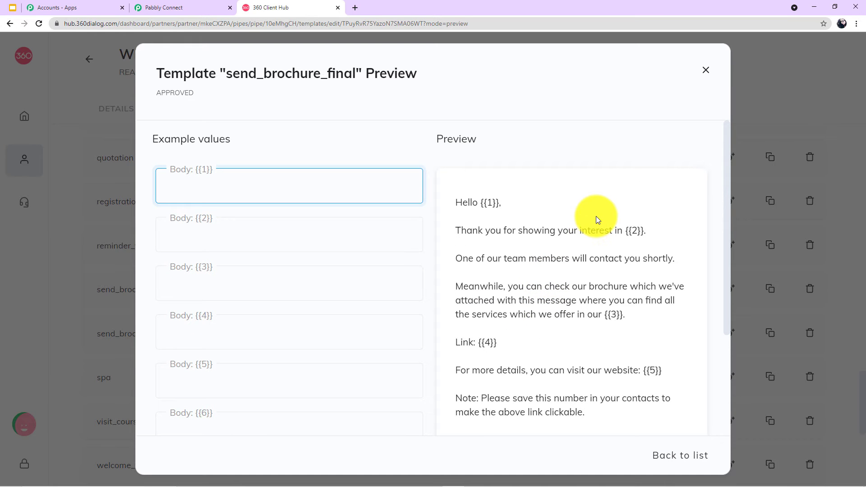
# Close the template preview to return to the full Templates list.
pyautogui.click(706, 70)
pyautogui.scroll(5, 570, 267)
pyautogui.scroll(15, 570, 267)
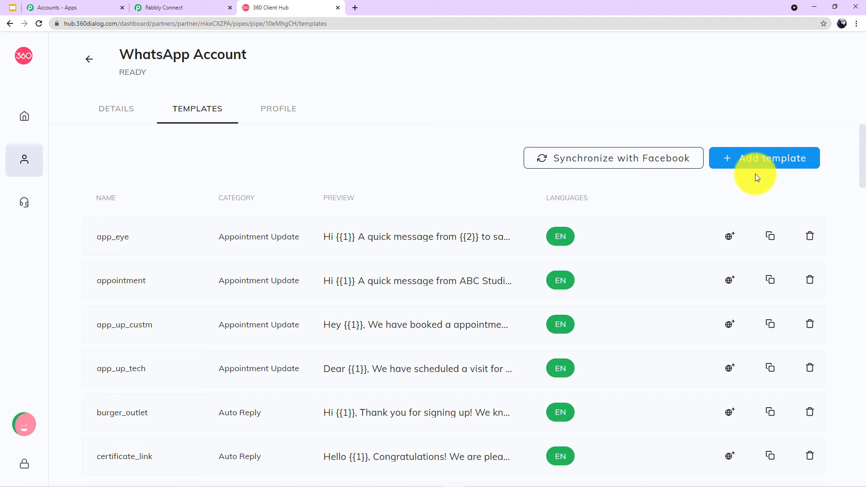
pyautogui.click(753, 158)
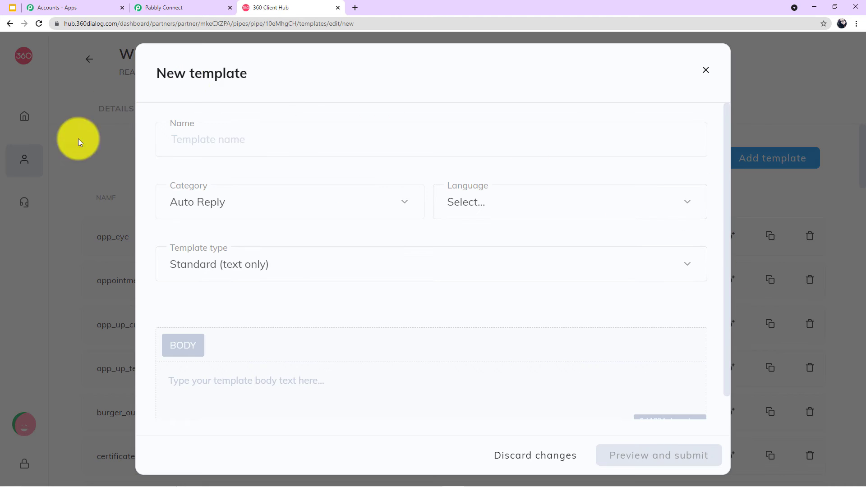
pyautogui.click(193, 137)
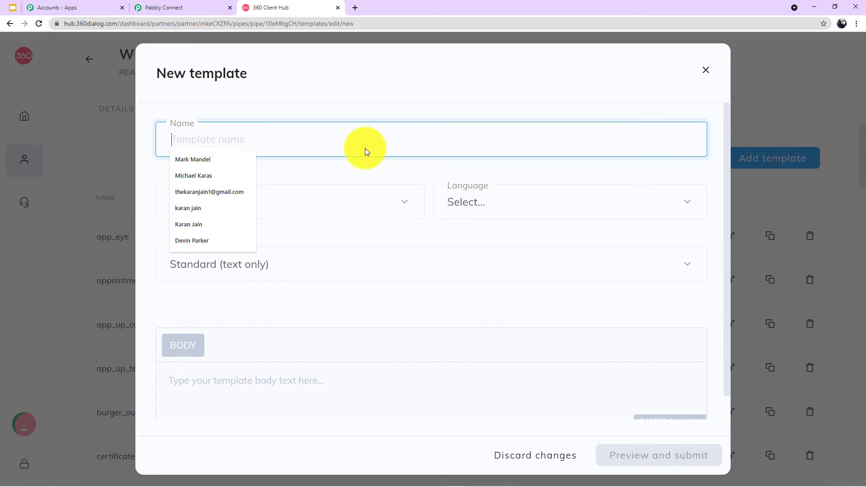
pyautogui.click(570, 198)
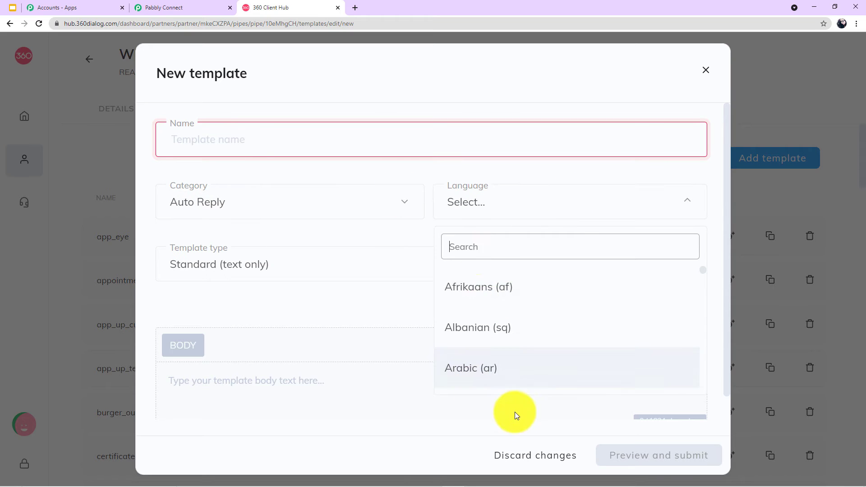
pyautogui.click(424, 240)
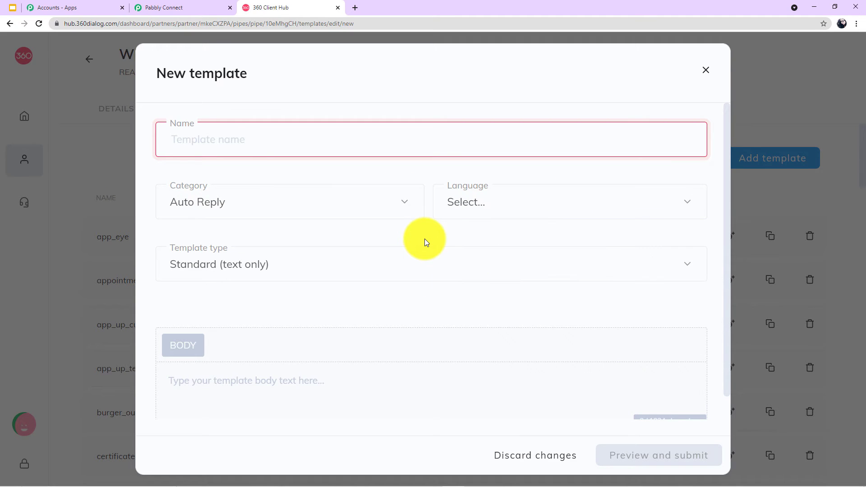
pyautogui.scroll(-1, 424, 239)
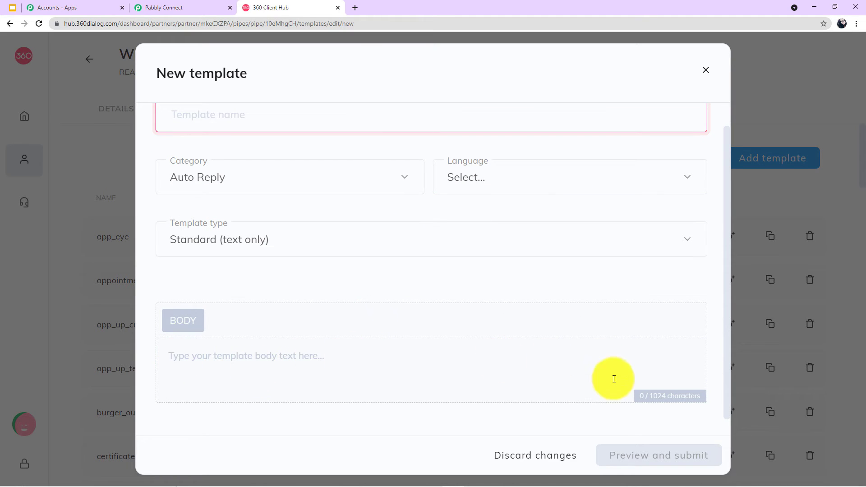
pyautogui.click(314, 364)
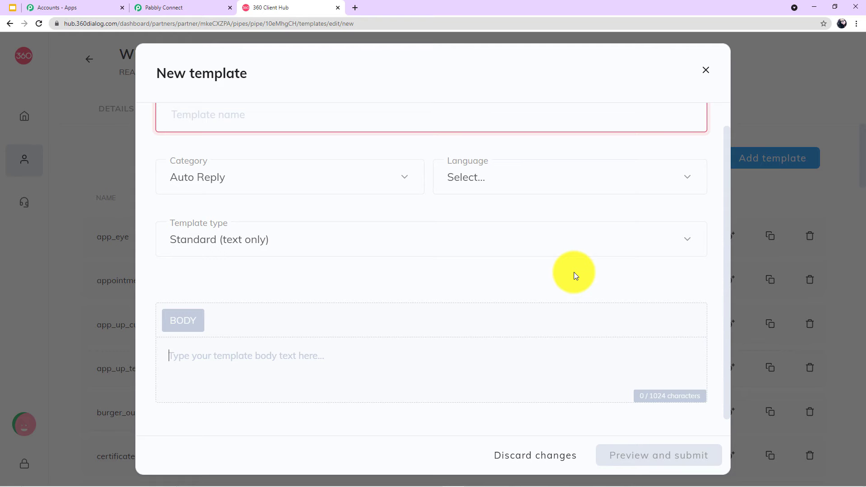
pyautogui.click(706, 70)
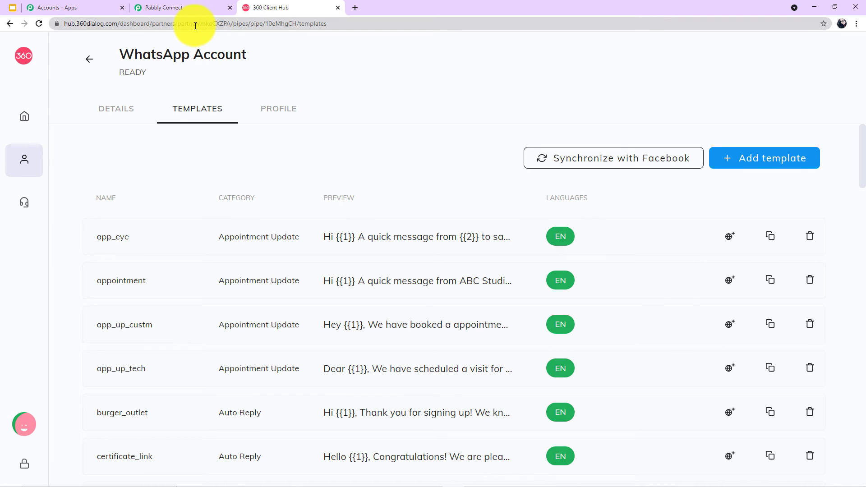
# Back in Pabbly Connect, pick send_brochure_final (en) from the Template dropdown.
pyautogui.click(193, 8)
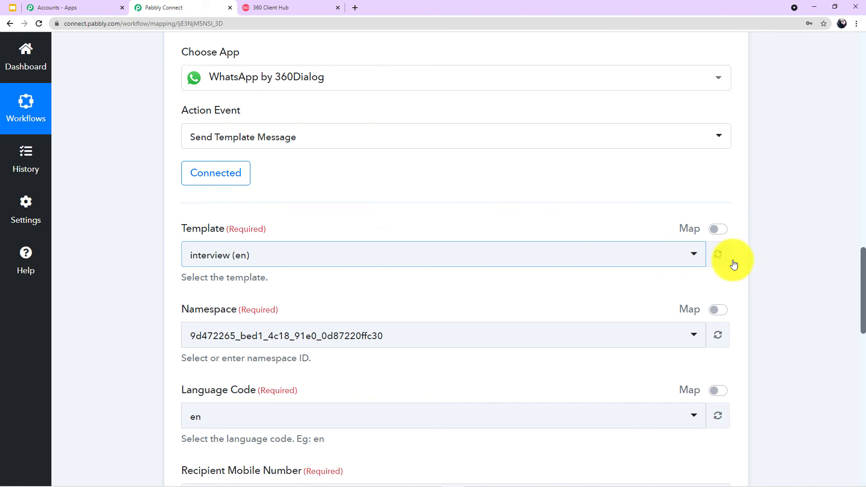
pyautogui.click(694, 257)
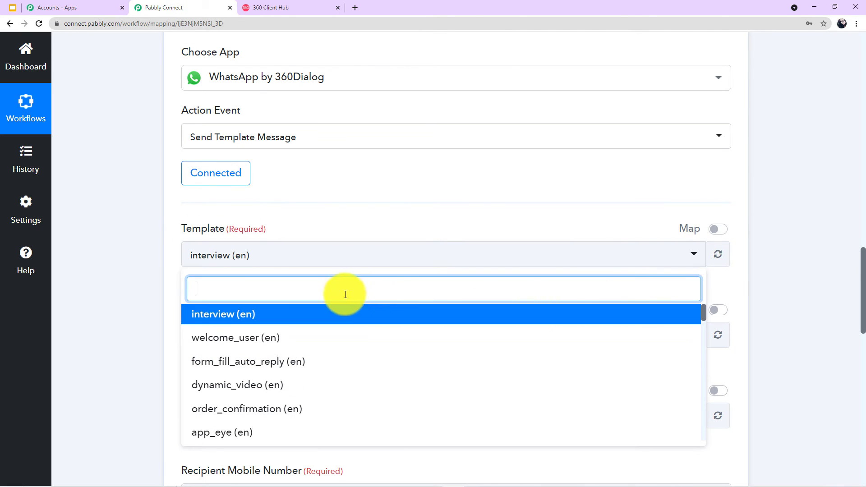
pyautogui.write('send')
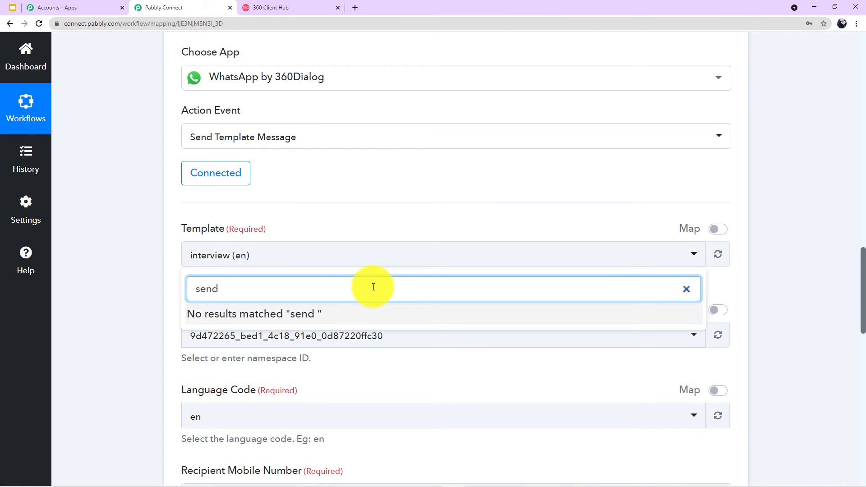
pyautogui.press('BackSpace')
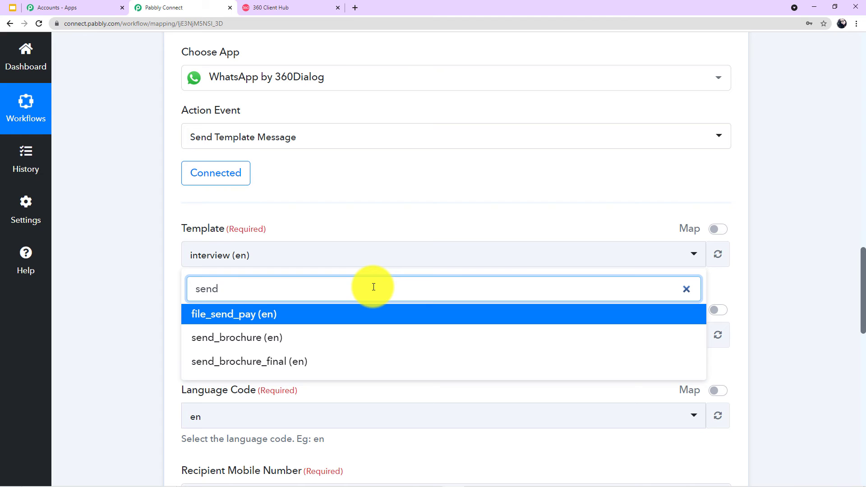
pyautogui.press('BackSpace')
pyautogui.press('BackSpace')
pyautogui.press('BackSpace')
pyautogui.press('BackSpace')
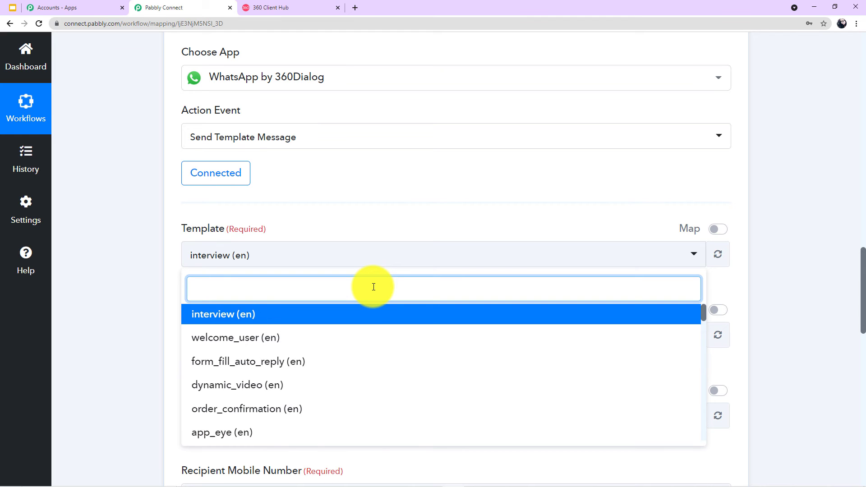
pyautogui.scroll(-6, 323, 347)
pyautogui.scroll(-5, 322, 353)
pyautogui.scroll(-5, 282, 369)
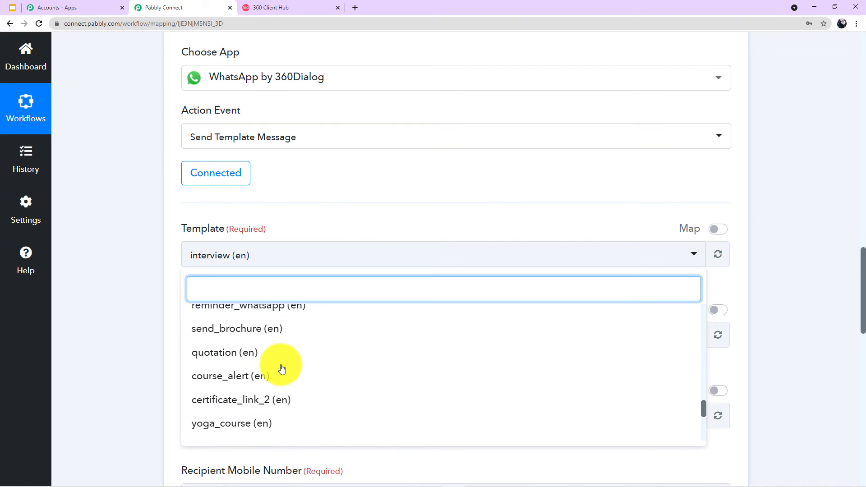
pyautogui.scroll(-1, 253, 342)
pyautogui.scroll(-3, 243, 343)
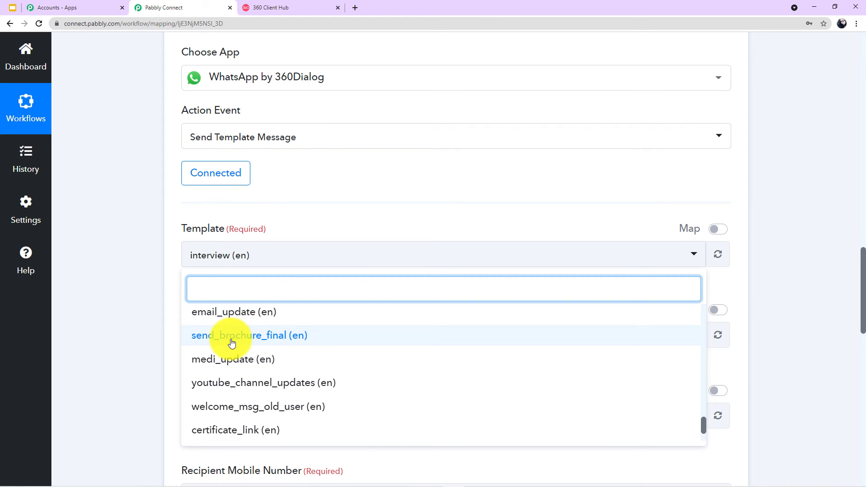
pyautogui.click(276, 343)
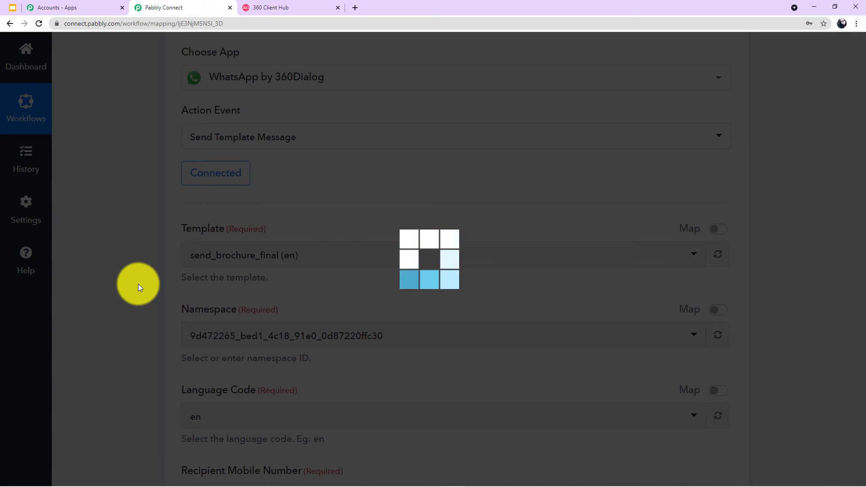
pyautogui.scroll(-2, 297, 269)
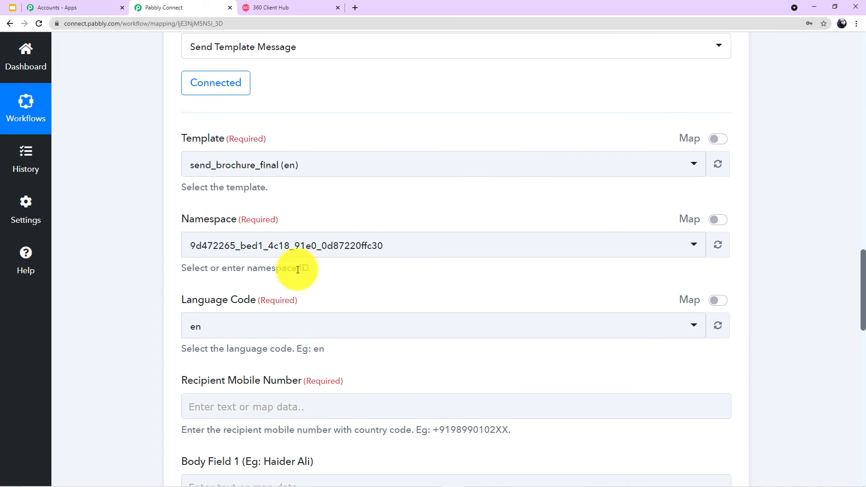
pyautogui.click(198, 240)
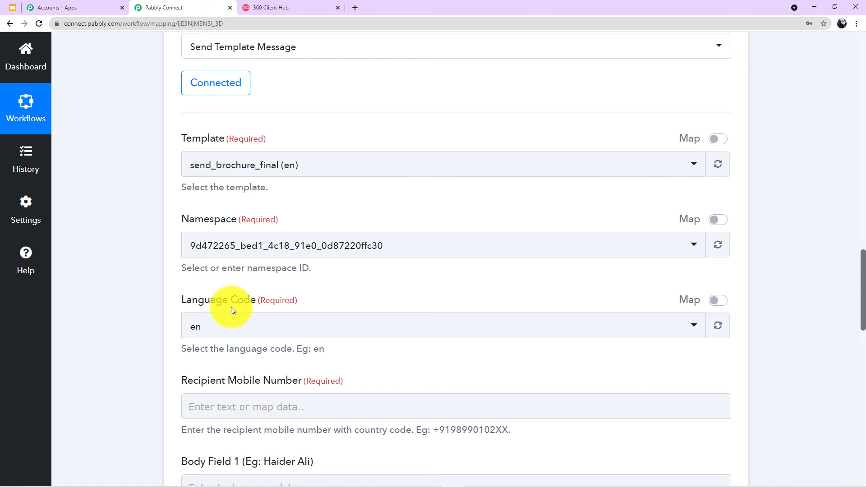
pyautogui.scroll(-1, 231, 307)
pyautogui.click(213, 286)
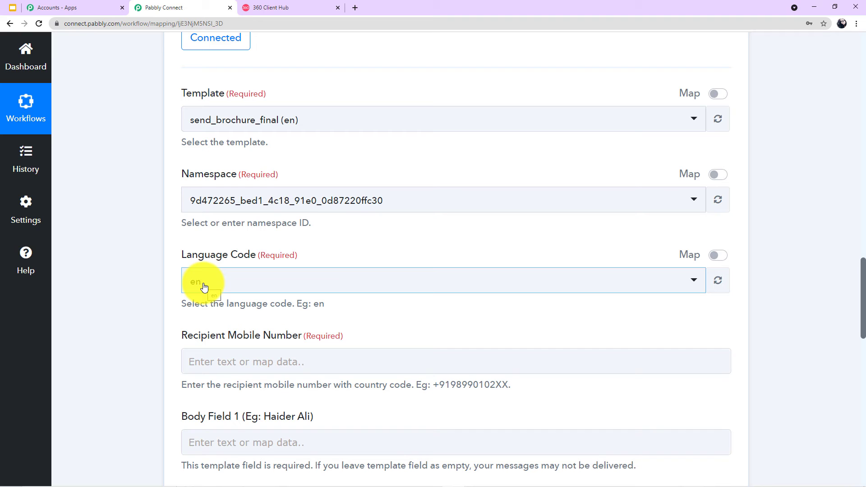
pyautogui.click(276, 6)
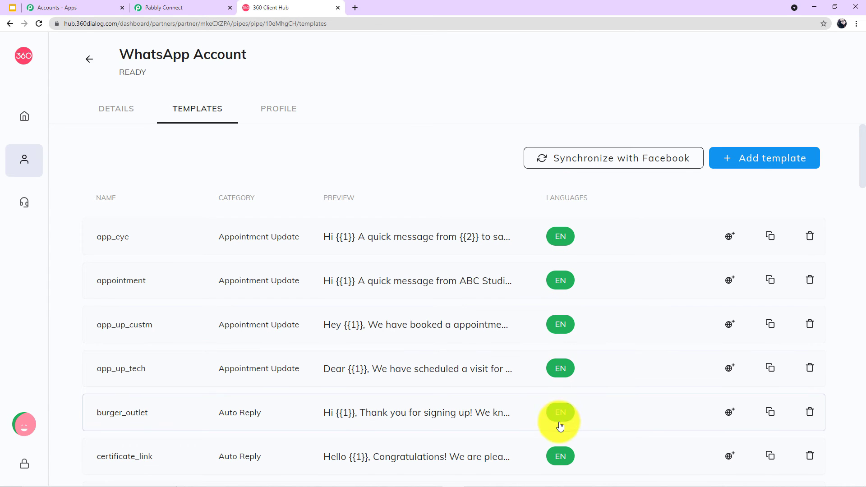
pyautogui.scroll(-2, 589, 375)
pyautogui.scroll(2, 589, 373)
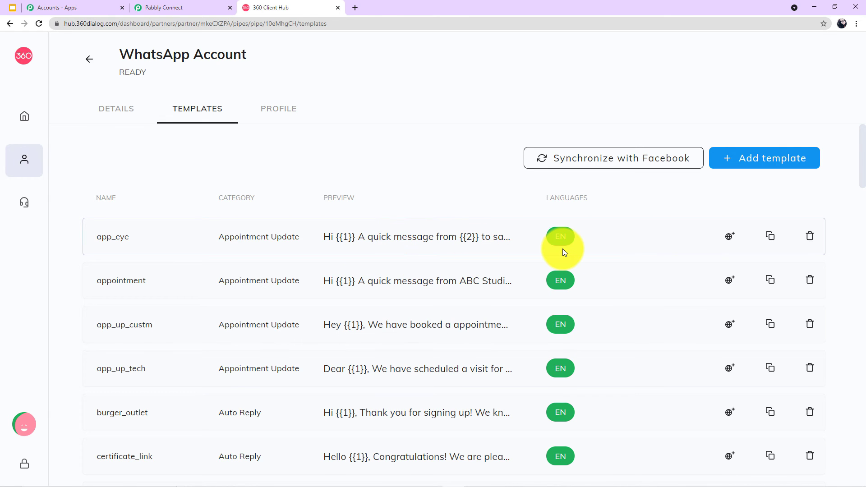
pyautogui.click(192, 7)
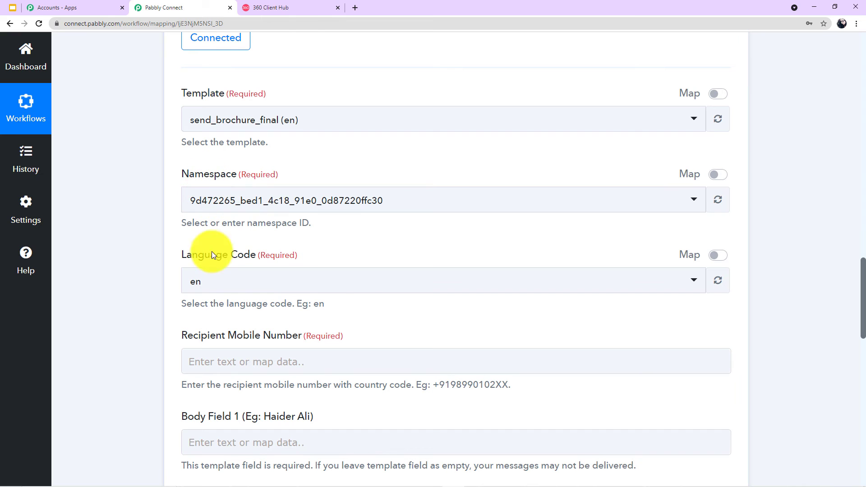
pyautogui.scroll(-3, 235, 235)
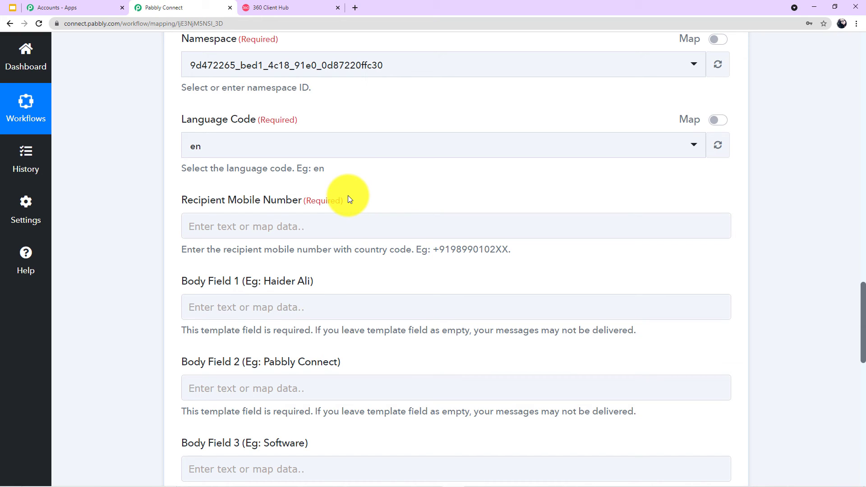
# Browse the Facebook Lead Ads: New Lead fields in the Recipient Mobile Number data picker.
pyautogui.click(327, 225)
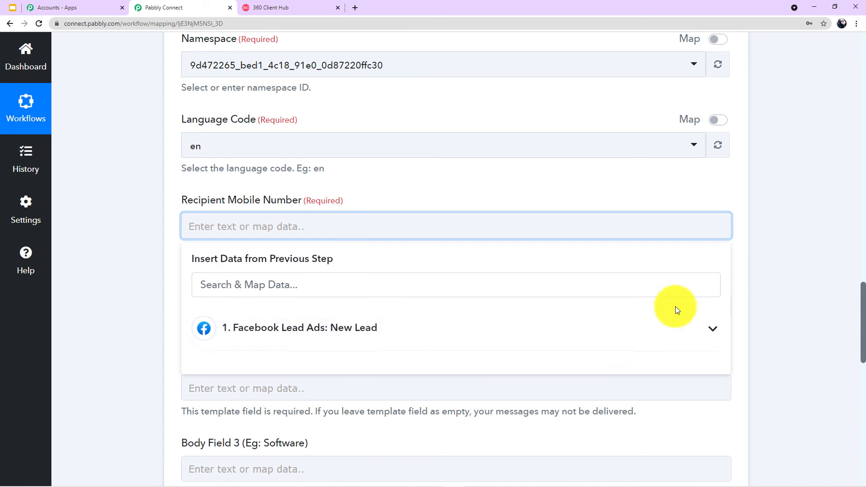
pyautogui.click(682, 333)
pyautogui.scroll(-2, 502, 329)
pyautogui.scroll(-1, 413, 366)
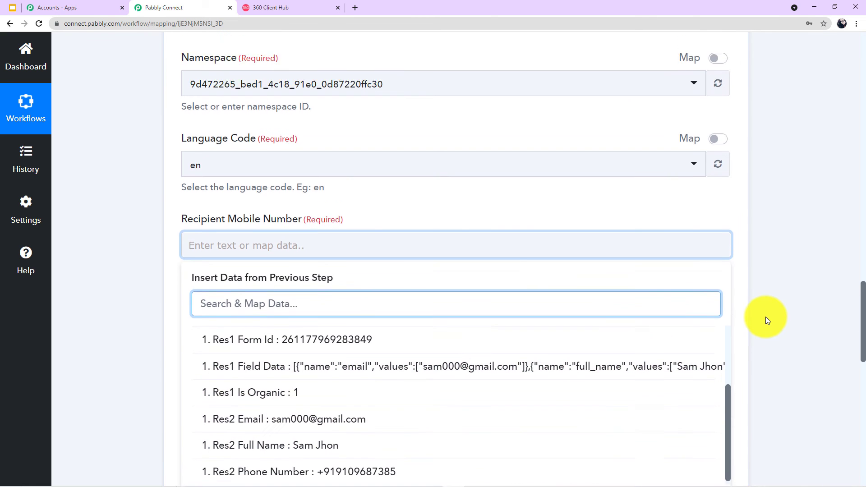
pyautogui.click(767, 319)
pyautogui.scroll(10, 766, 319)
pyautogui.scroll(5, 765, 316)
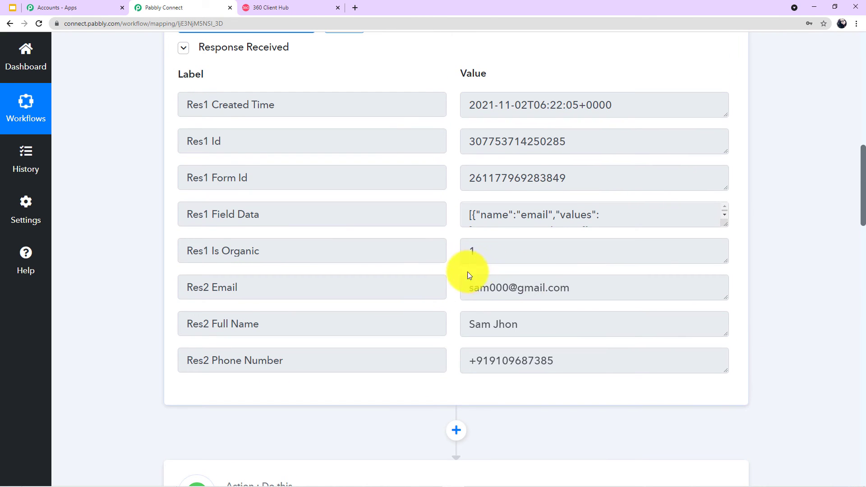
pyautogui.moveTo(594, 294); pyautogui.dragTo(464, 293)
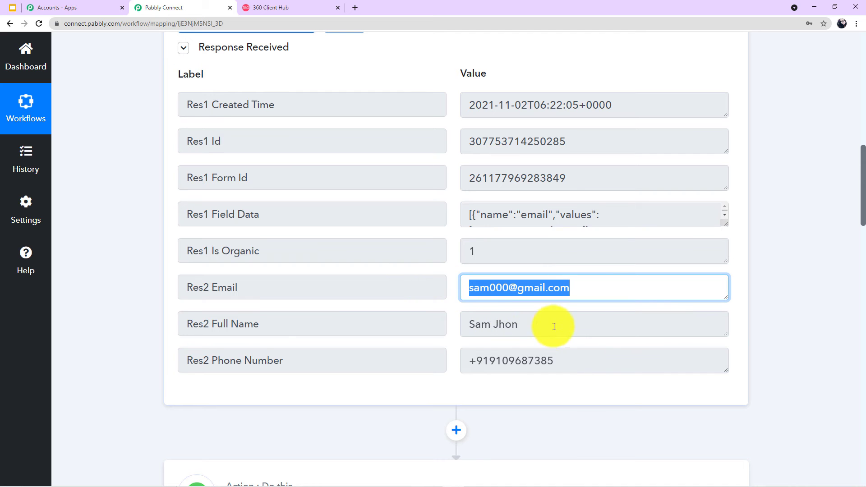
pyautogui.scroll(-2, 768, 323)
pyautogui.scroll(-12, 767, 321)
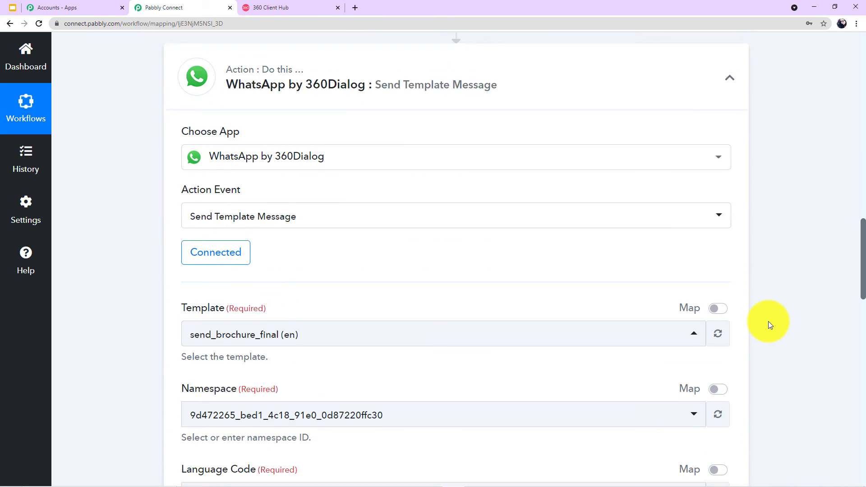
pyautogui.scroll(-4, 768, 321)
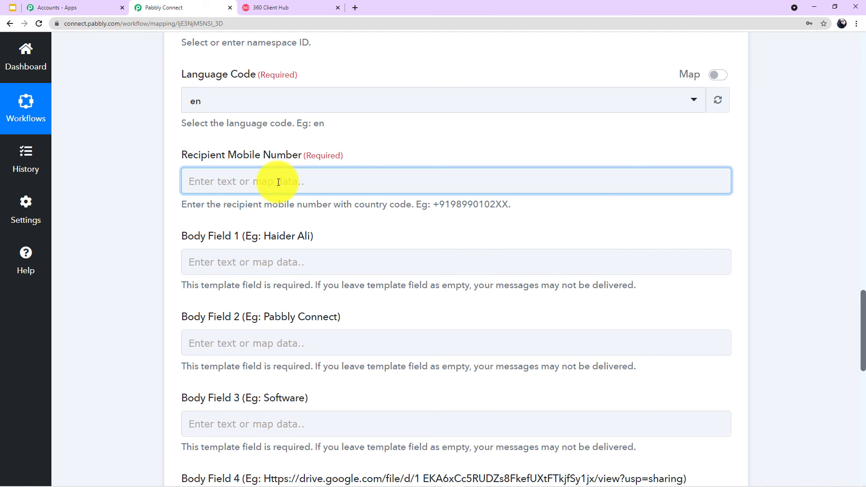
pyautogui.scroll(16, 278, 182)
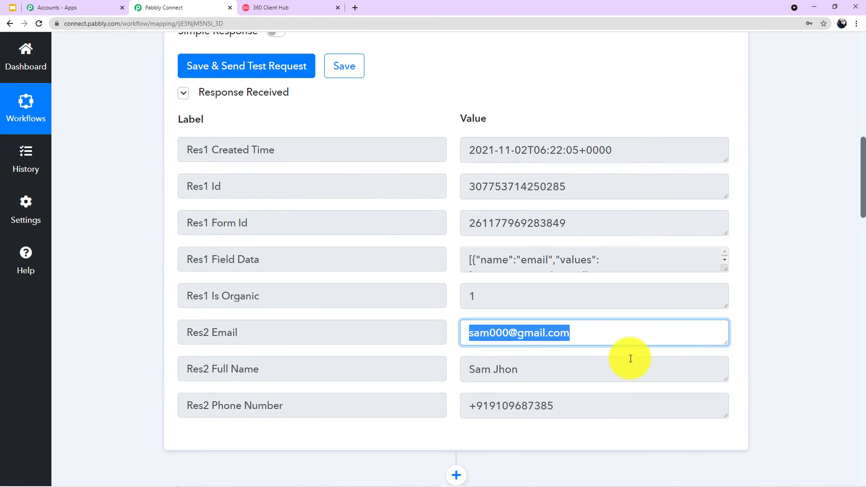
pyautogui.scroll(-14, 580, 323)
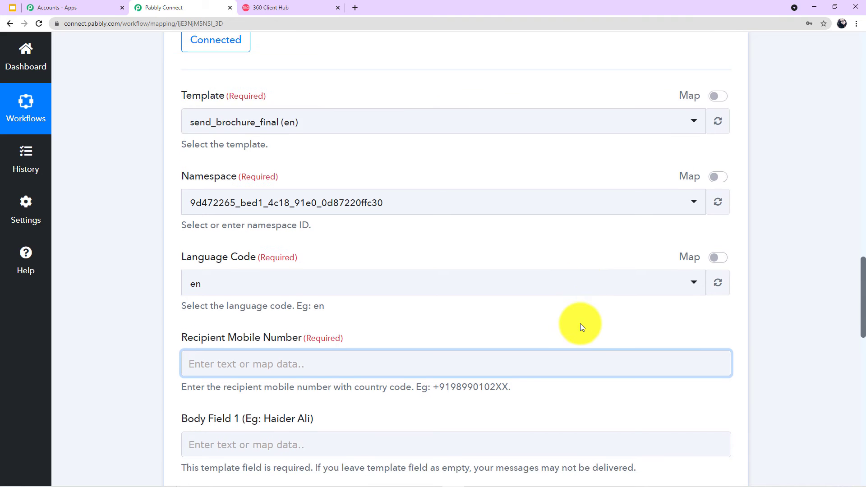
pyautogui.scroll(-3, 580, 323)
# Map the lead's Res2 Phone Number into Recipient Mobile Number.
pyautogui.click(259, 221)
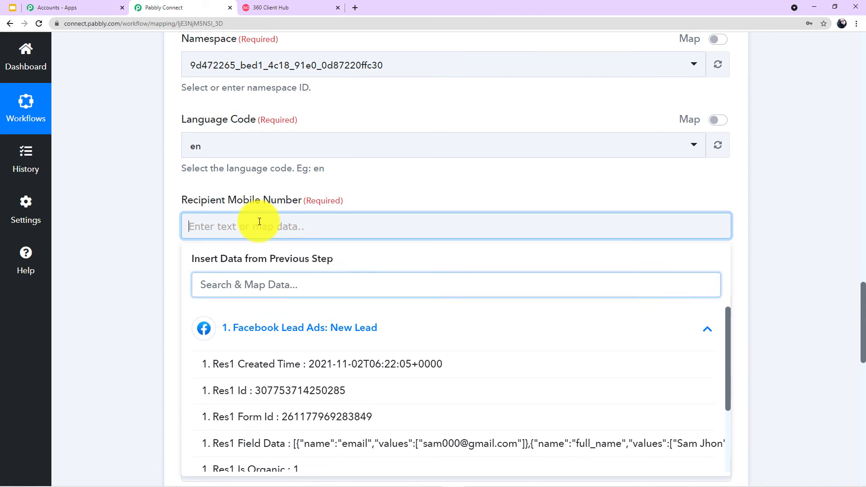
pyautogui.scroll(-2, 289, 344)
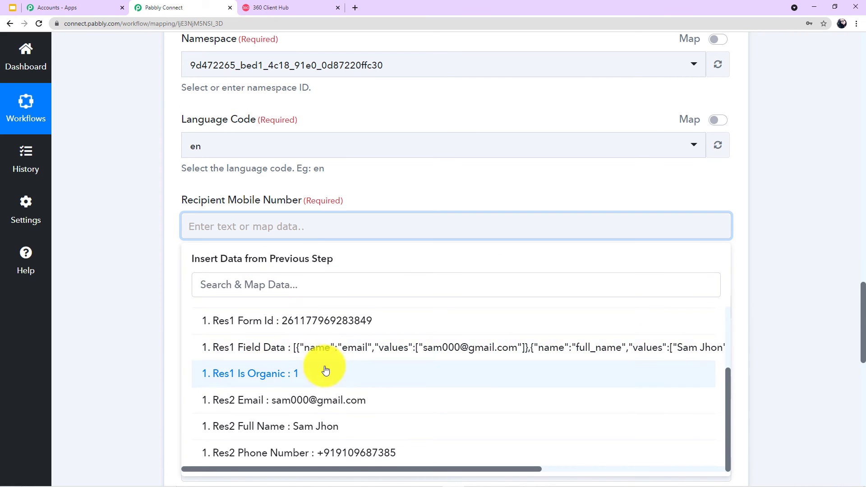
pyautogui.click(331, 461)
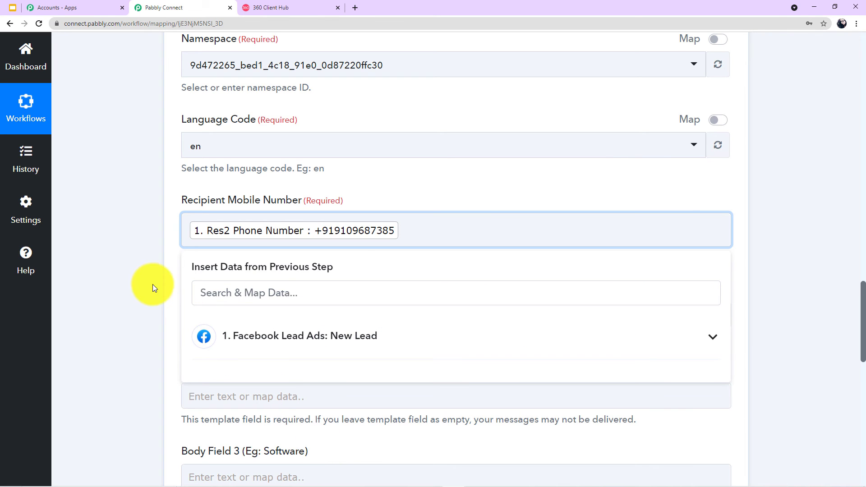
pyautogui.click(134, 275)
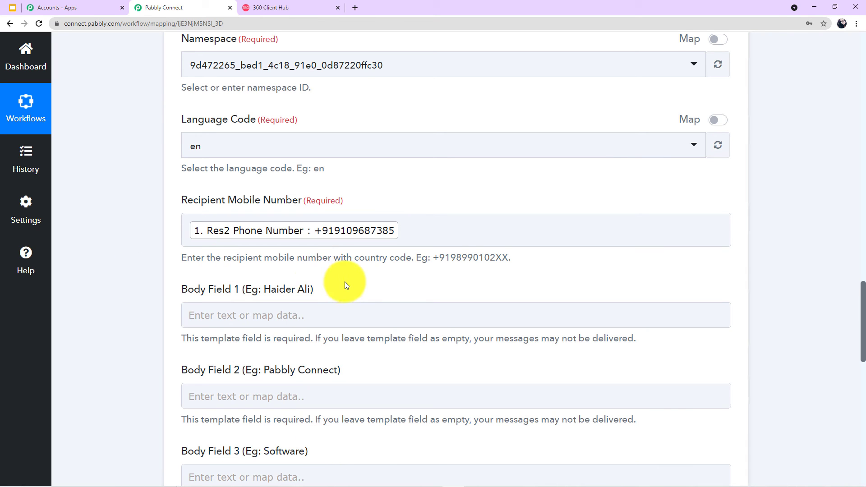
pyautogui.scroll(-2, 346, 283)
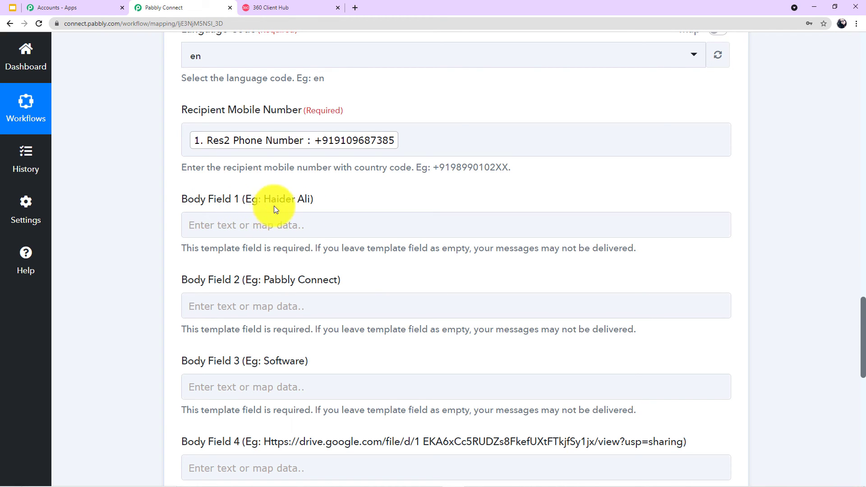
# Map the lead's Res2 Full Name from Facebook Lead Ads into Body Field 1.
pyautogui.click(266, 225)
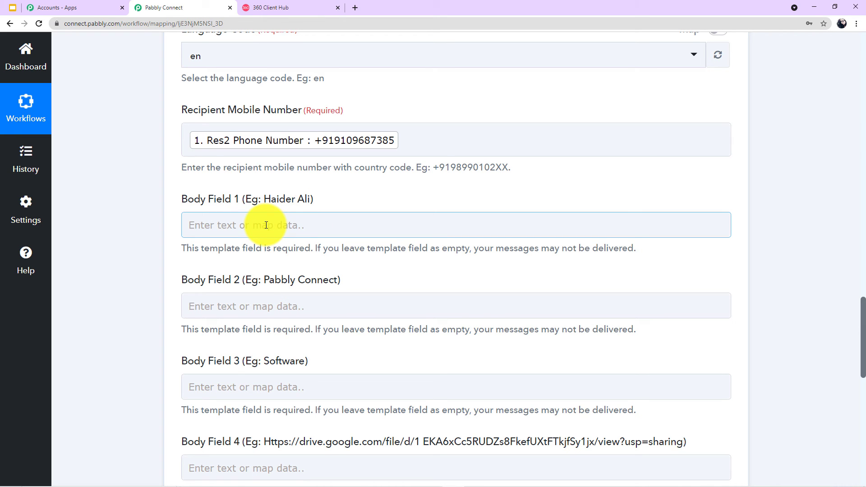
pyautogui.click(266, 225)
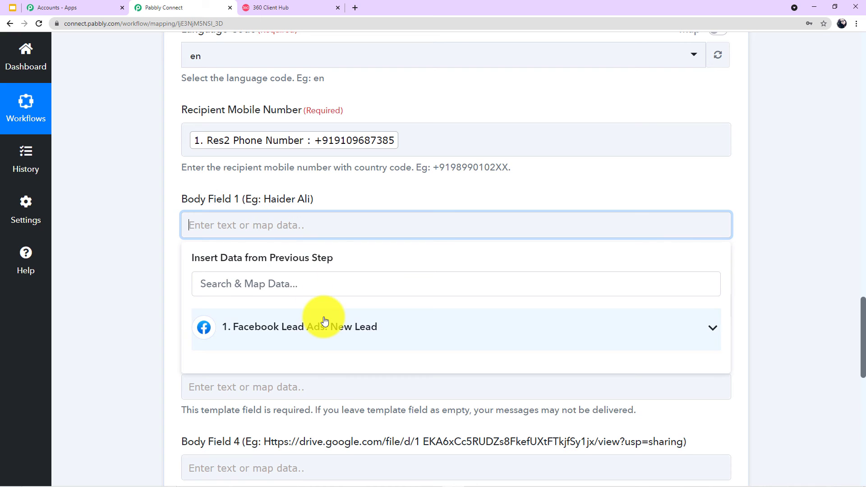
pyautogui.click(325, 322)
pyautogui.scroll(-2, 325, 325)
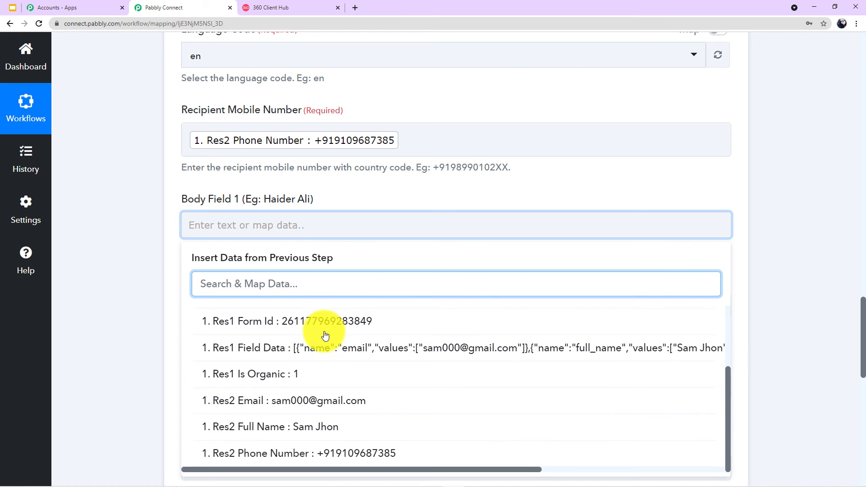
pyautogui.click(285, 428)
pyautogui.click(109, 265)
pyautogui.scroll(-1, 190, 266)
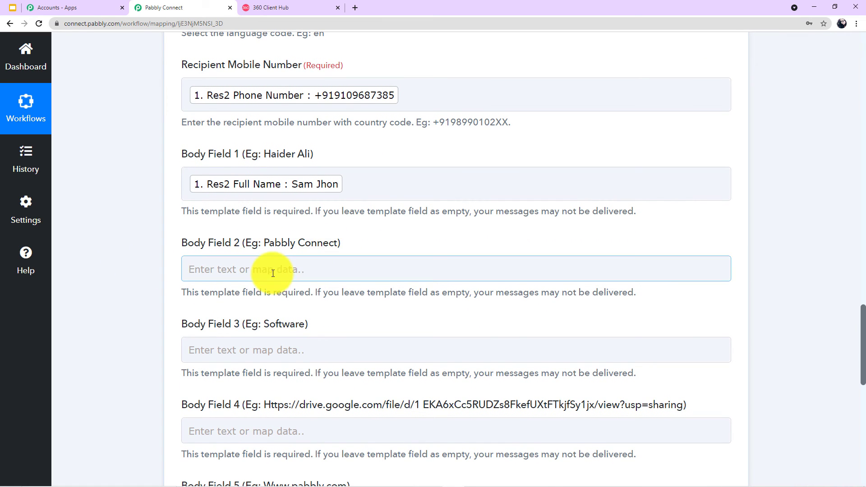
# Enter 'Astro Astrology Services' in Body Field 2.
pyautogui.click(273, 273)
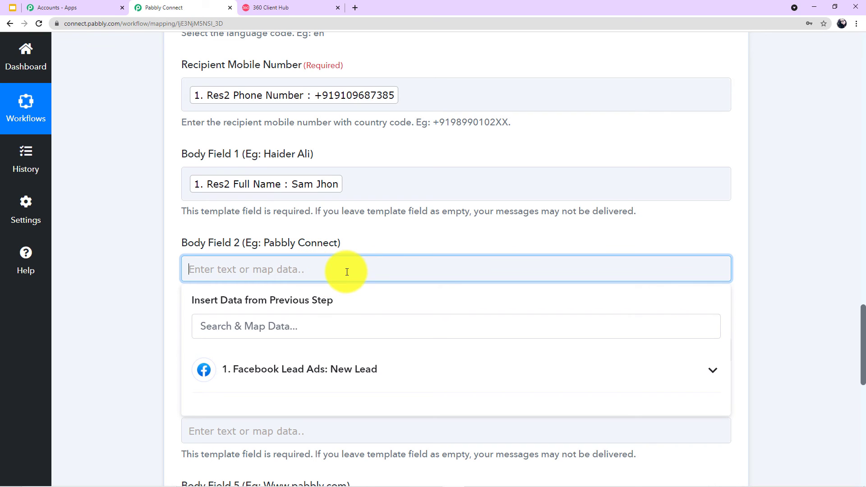
pyautogui.write('Astr')
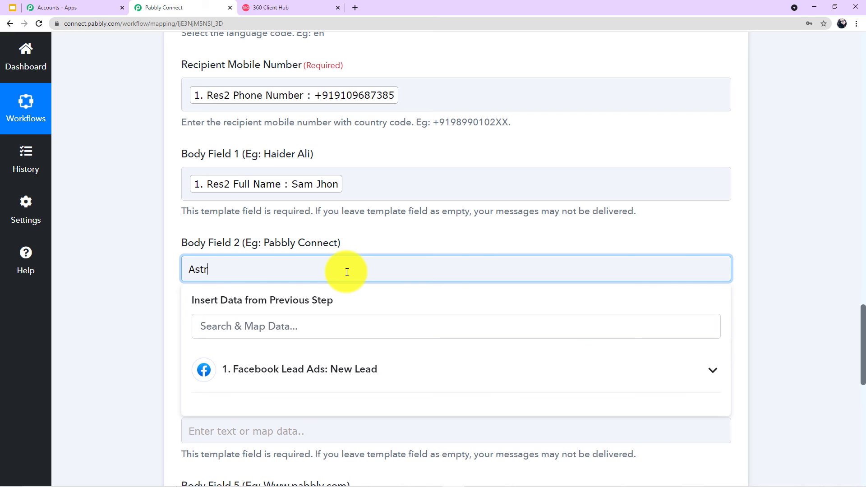
pyautogui.write('o Astrology Services')
pyautogui.click(101, 283)
pyautogui.scroll(-2, 265, 276)
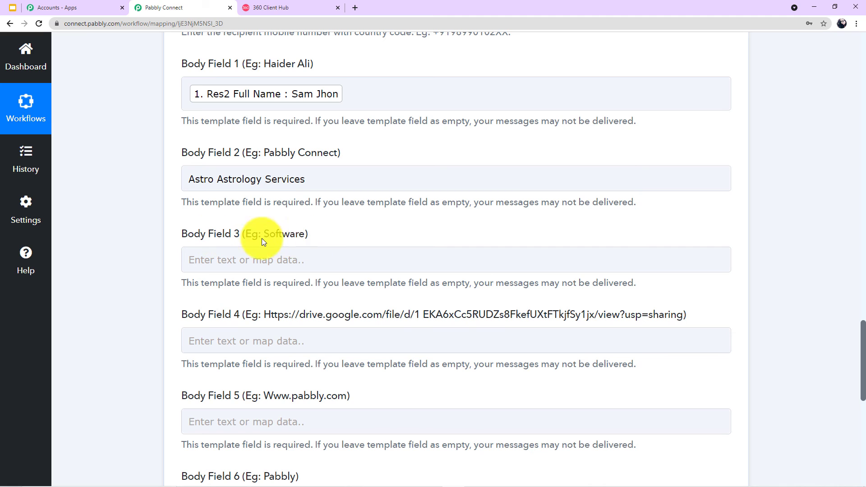
# Enter 'Astrology Services' in Body Field 3 and recheck Body Field 2's text.
pyautogui.click(254, 257)
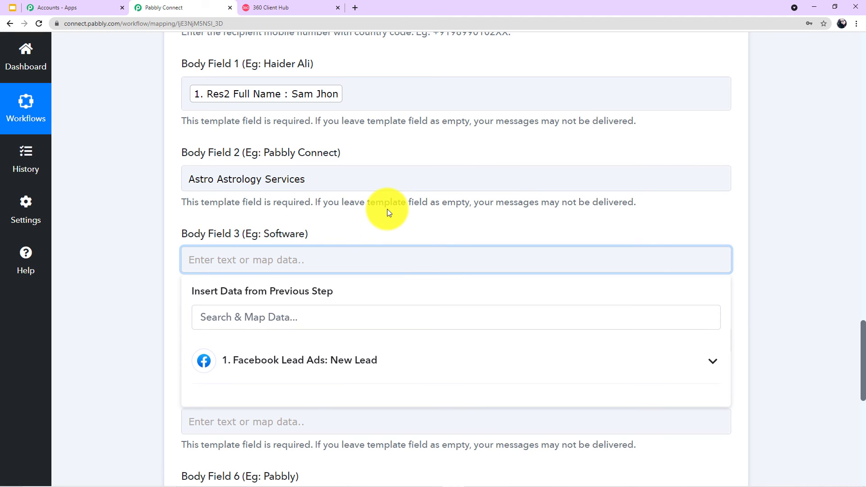
pyautogui.write('Astrology Ser')
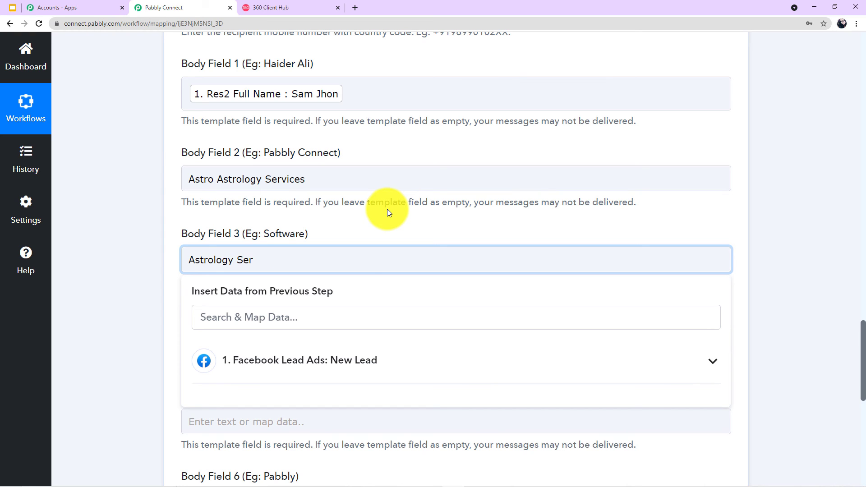
pyautogui.write('vices')
pyautogui.click(132, 280)
pyautogui.click(286, 178)
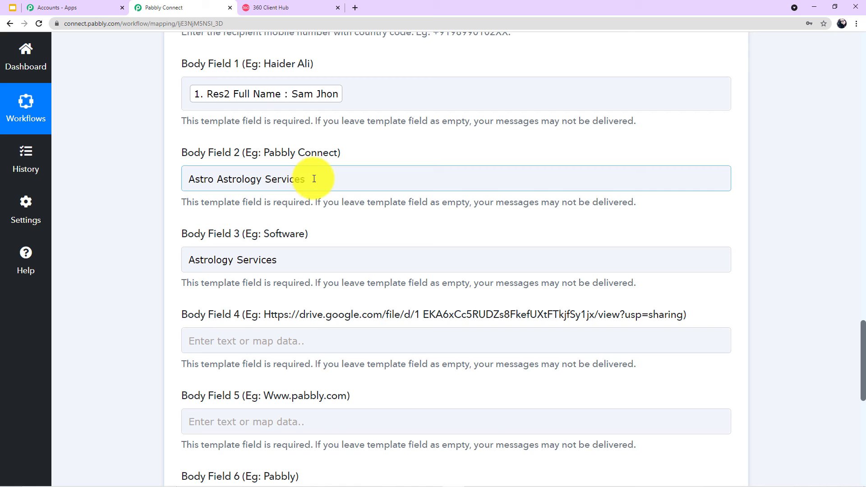
pyautogui.moveTo(314, 178); pyautogui.dragTo(207, 179)
pyautogui.click(139, 183)
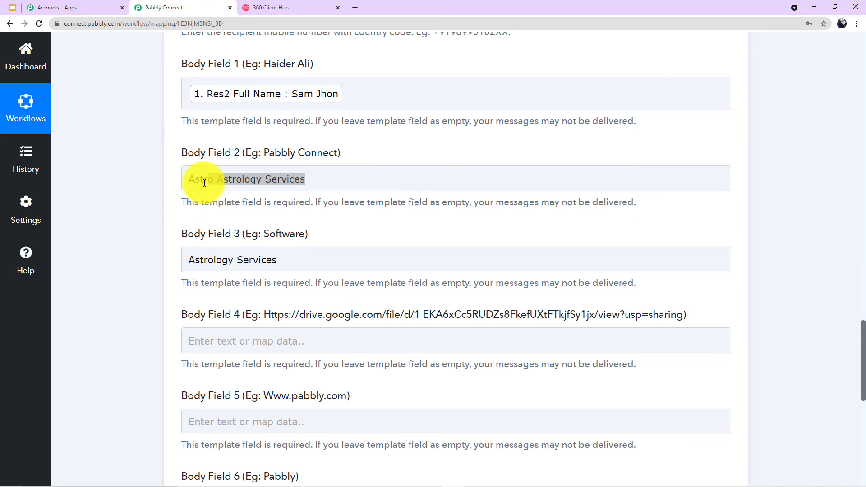
# Review the filled body fields and move on to Body Field 4.
pyautogui.scroll(-2, 193, 252)
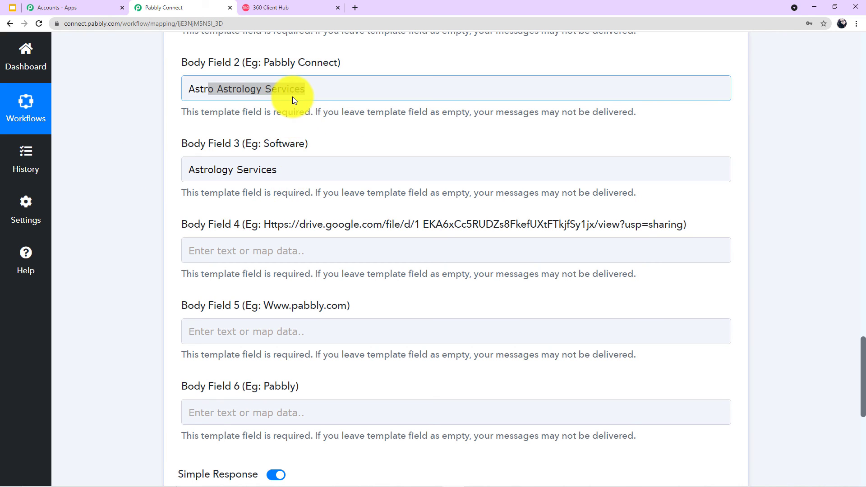
pyautogui.scroll(1, 321, 173)
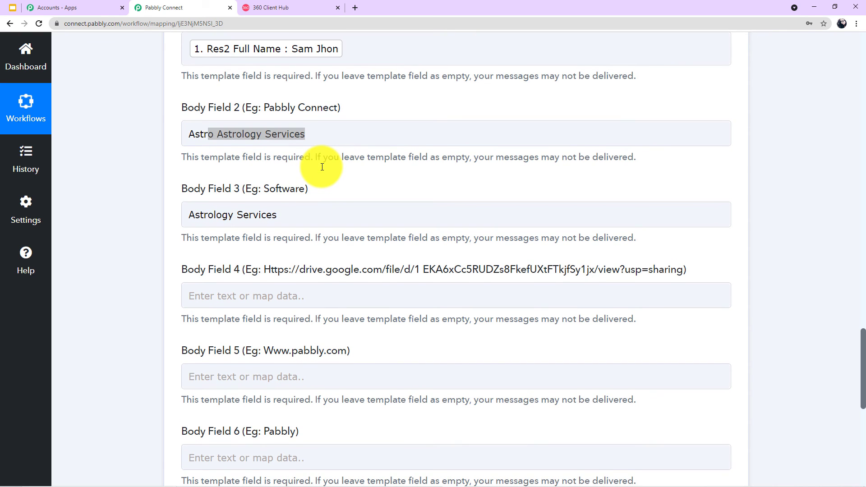
pyautogui.scroll(1, 315, 171)
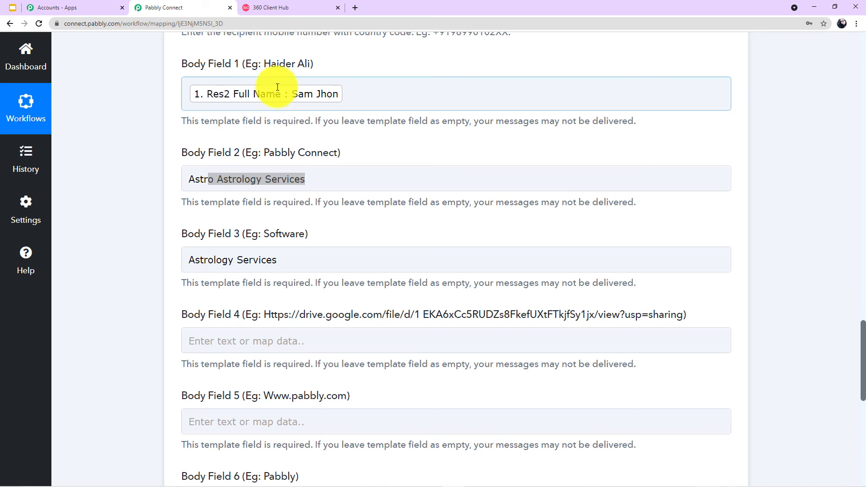
pyautogui.scroll(-1, 297, 179)
pyautogui.scroll(-1, 280, 180)
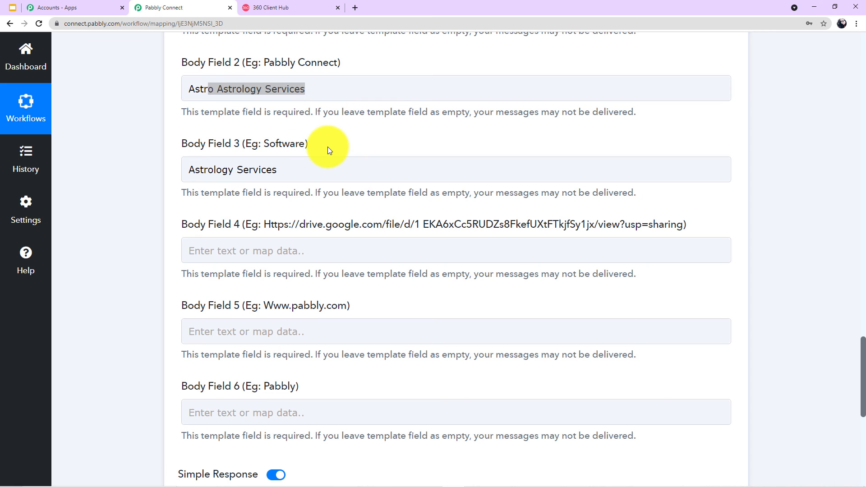
pyautogui.scroll(-2, 327, 147)
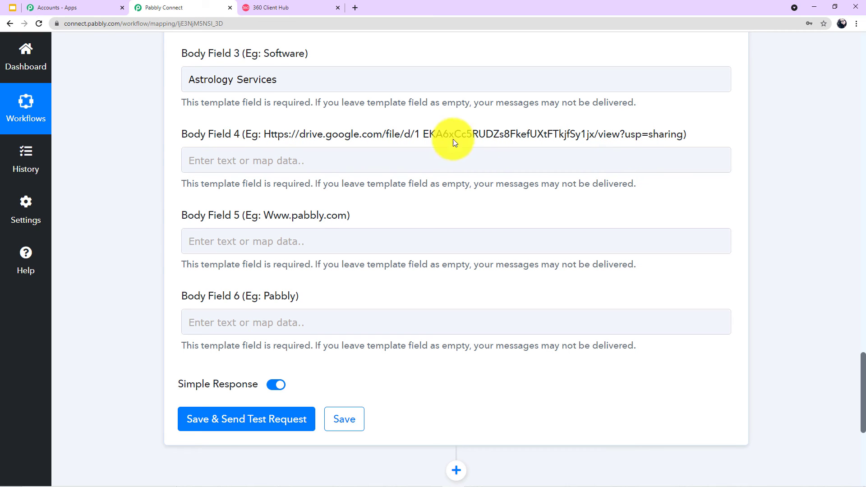
pyautogui.click(264, 161)
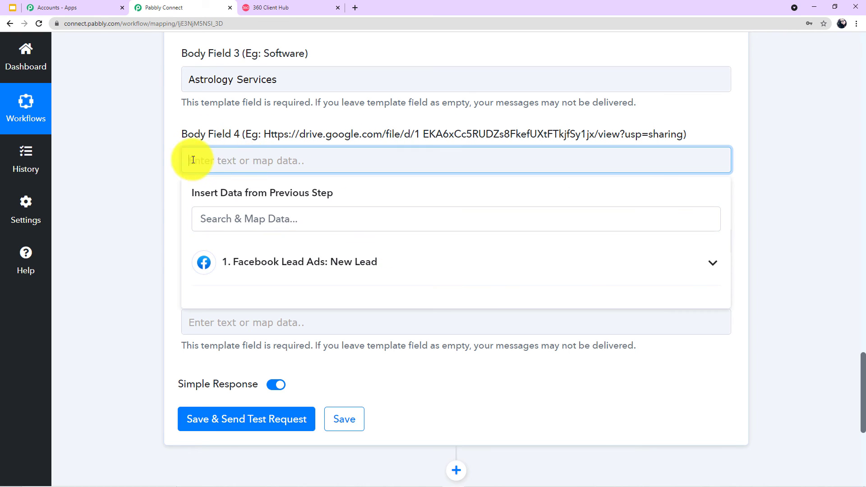
# Find astrology.pdf in Google Drive by searching 'astro' and copy its anyone-with-link share link.
pyautogui.click(123, 182)
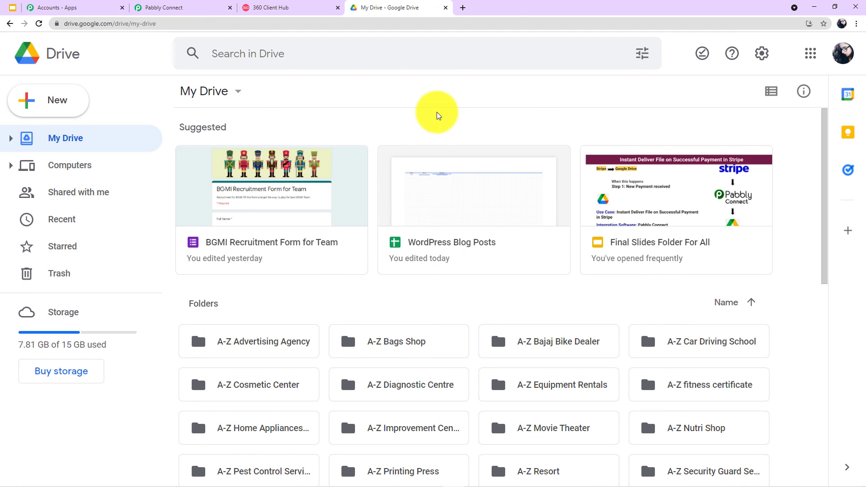
pyautogui.click(400, 56)
pyautogui.write('astro')
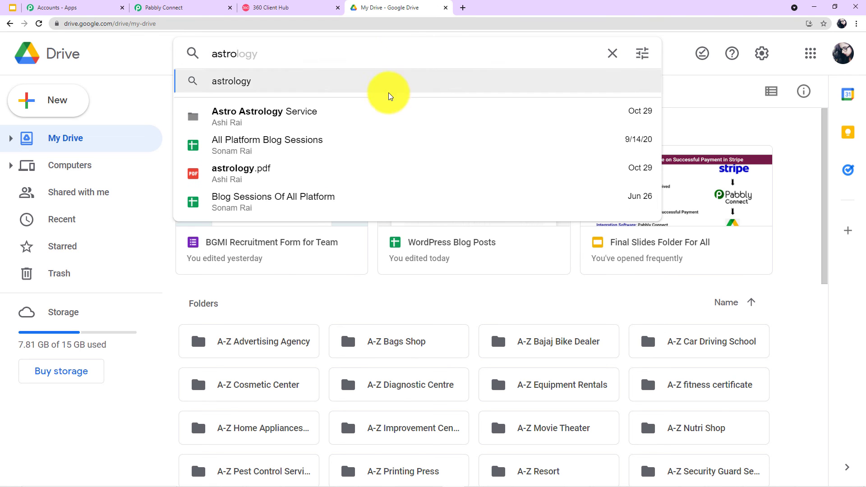
pyautogui.click(276, 181)
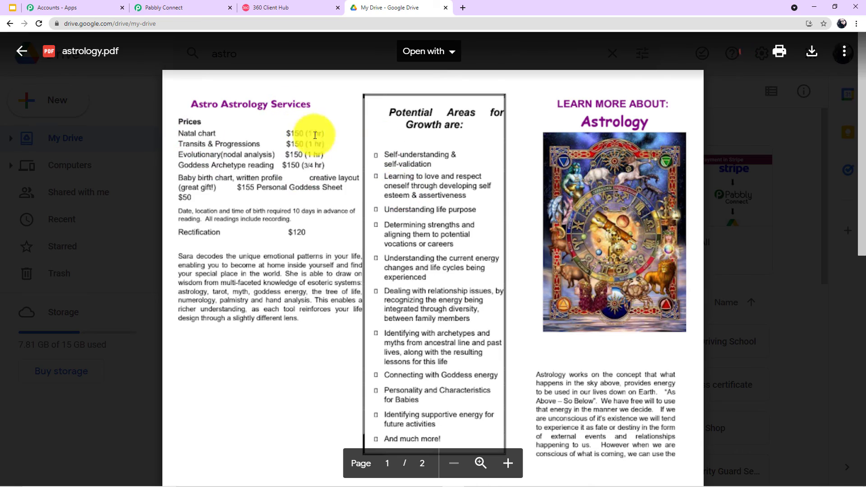
pyautogui.scroll(-10, 387, 170)
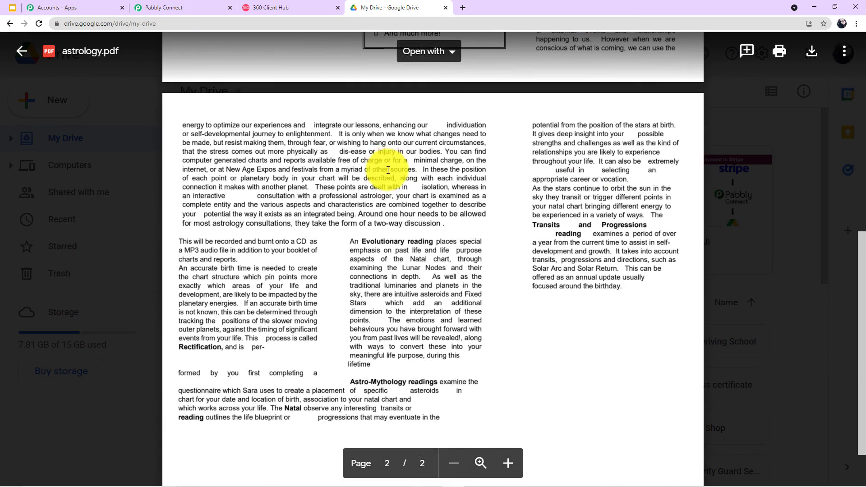
pyautogui.scroll(10, 456, 184)
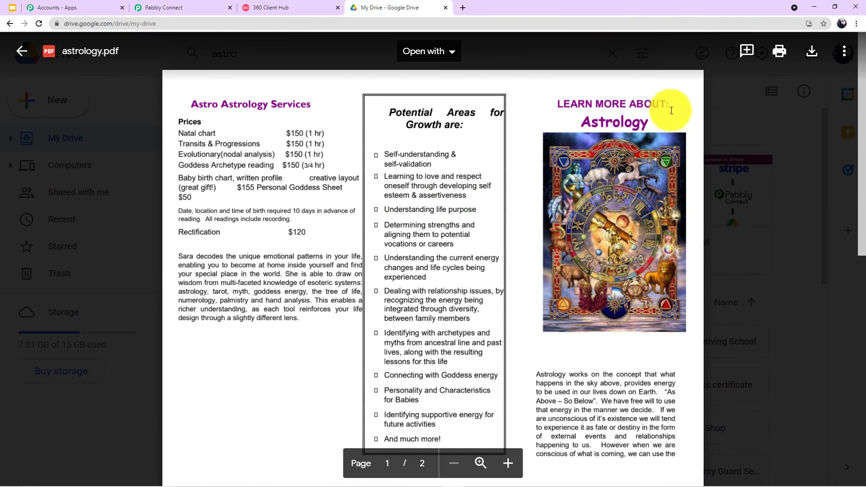
pyautogui.click(847, 51)
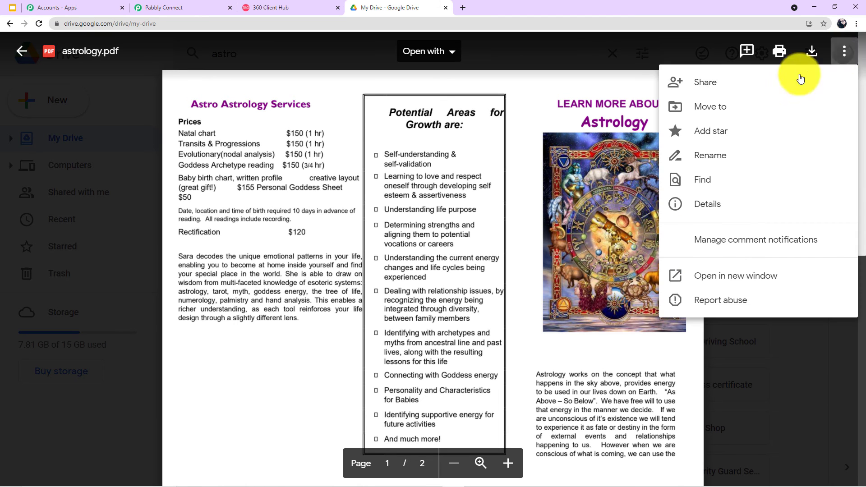
pyautogui.click(728, 83)
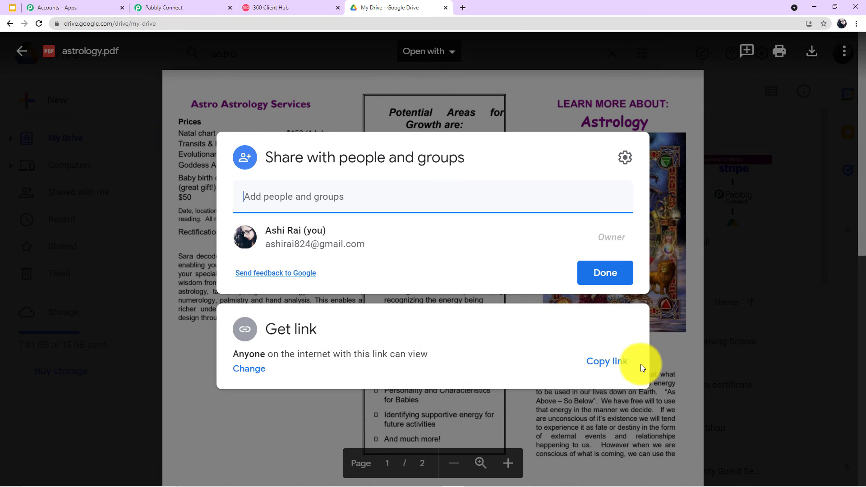
pyautogui.click(620, 365)
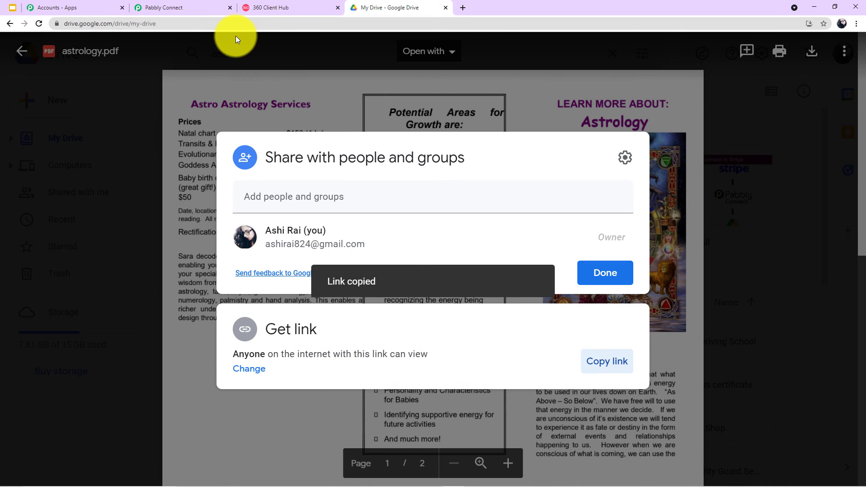
pyautogui.click(155, 7)
# Paste the astrology.pdf Drive link into Body Field 4.
pyautogui.click(306, 159)
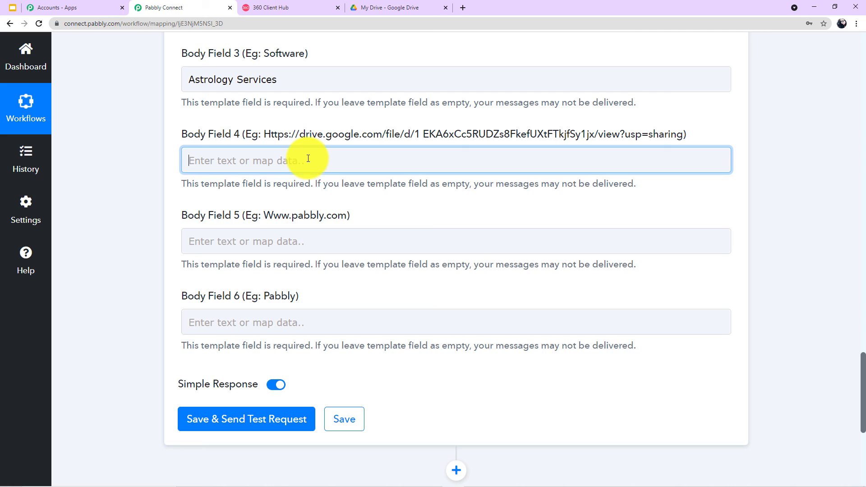
pyautogui.hotkey('ctrl', 'v')
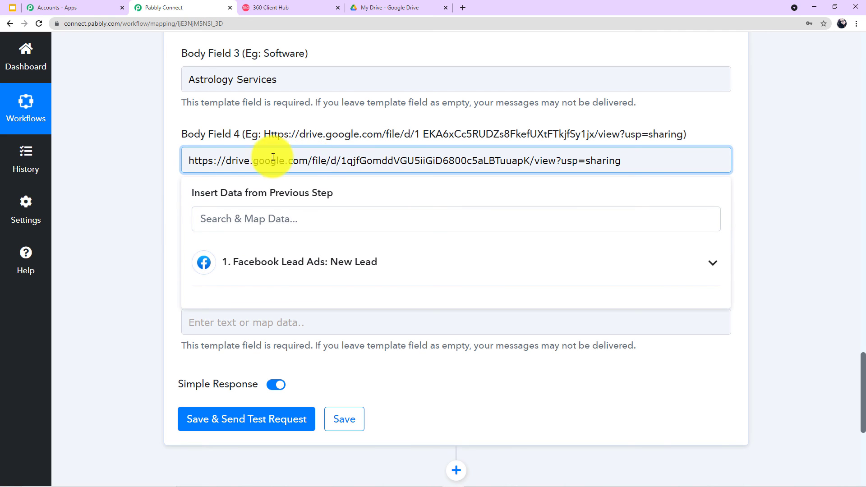
pyautogui.click(155, 175)
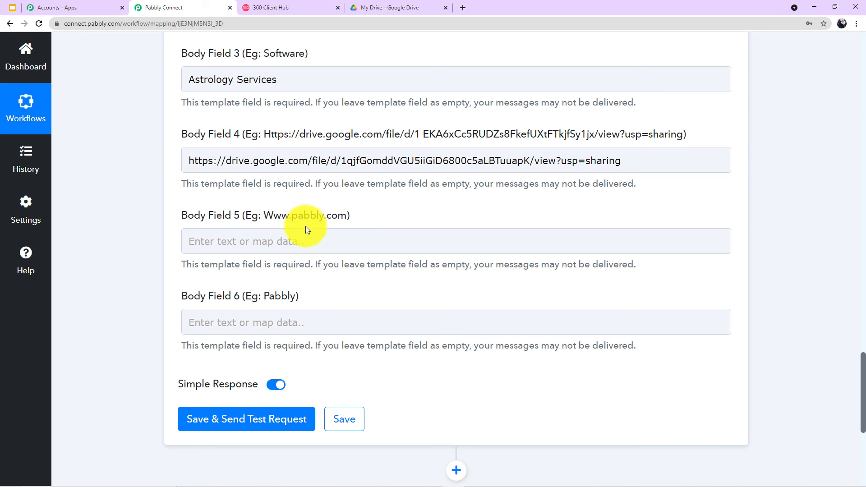
pyautogui.click(298, 237)
pyautogui.write('www')
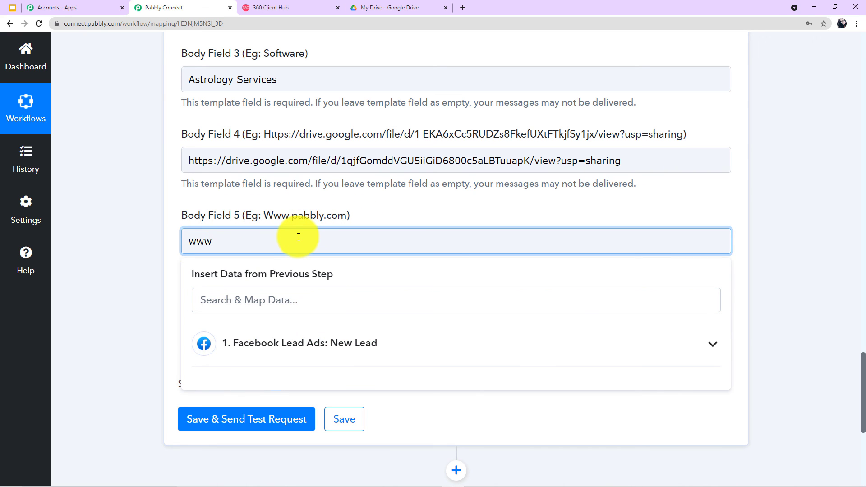
pyautogui.write('.astroastrology.com')
pyautogui.click(132, 245)
pyautogui.scroll(-2, 276, 253)
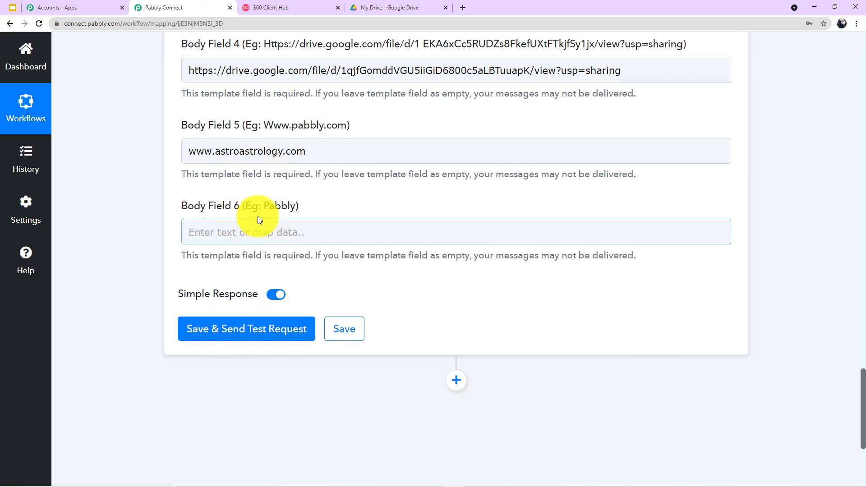
pyautogui.click(234, 233)
pyautogui.write('Astr')
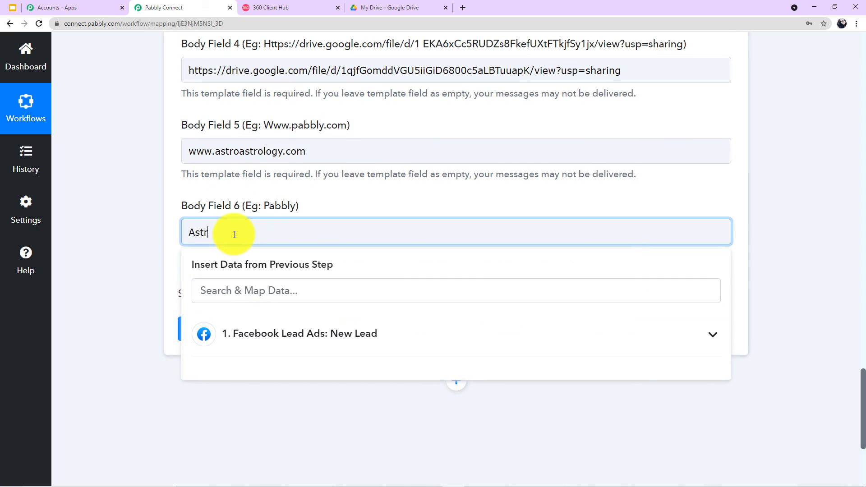
pyautogui.write('o Astro ')
pyautogui.write('ogy Servivces')
pyautogui.click(77, 210)
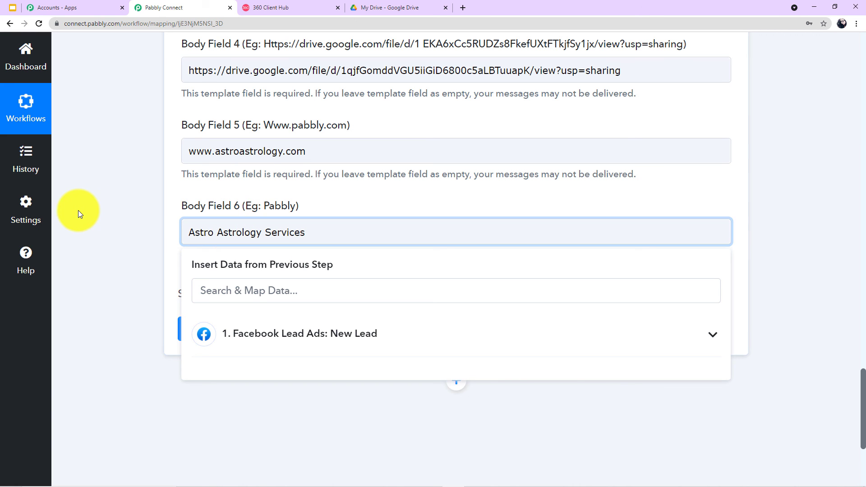
pyautogui.scroll(5, 247, 220)
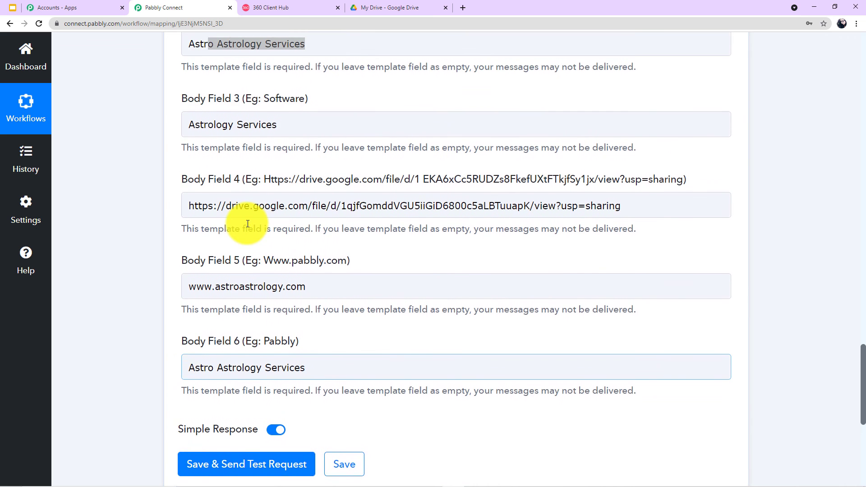
pyautogui.scroll(7, 247, 224)
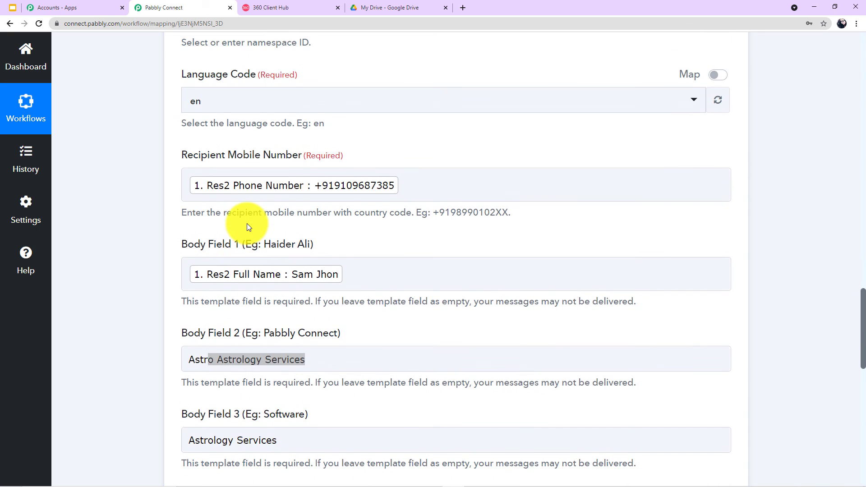
pyautogui.scroll(2, 176, 145)
pyautogui.scroll(-4, 309, 118)
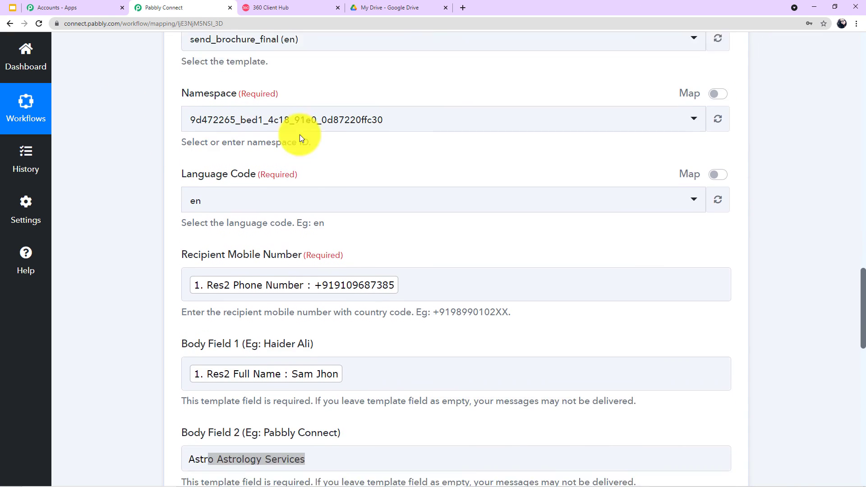
pyautogui.scroll(-3, 394, 174)
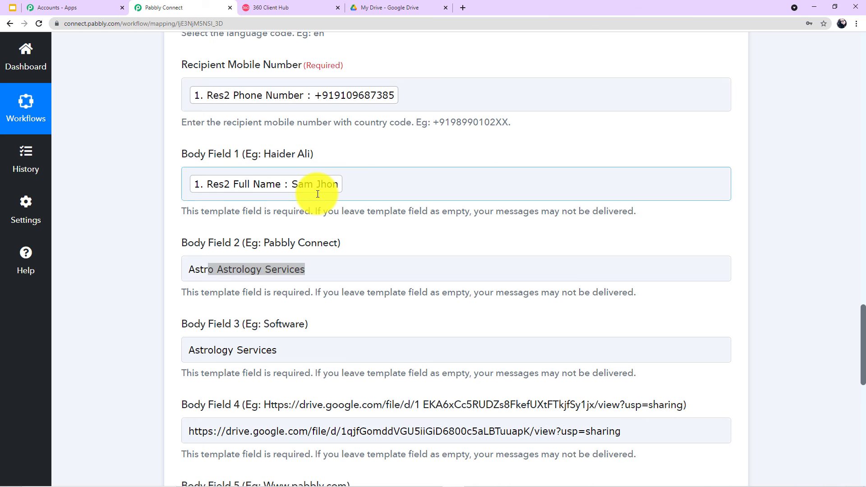
pyautogui.scroll(-2, 318, 194)
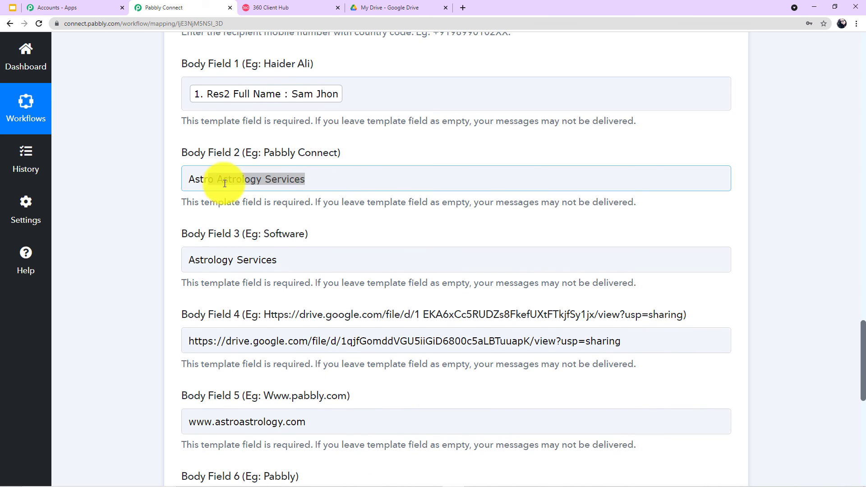
pyautogui.scroll(-2, 332, 197)
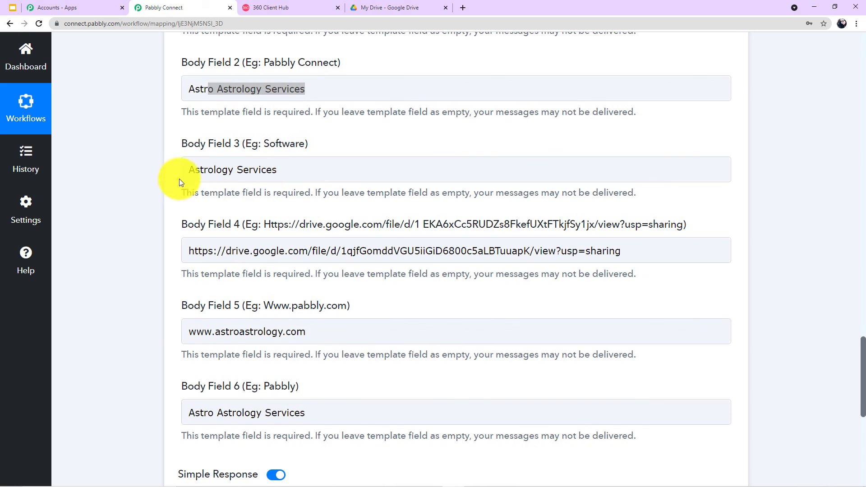
pyautogui.scroll(-1, 273, 176)
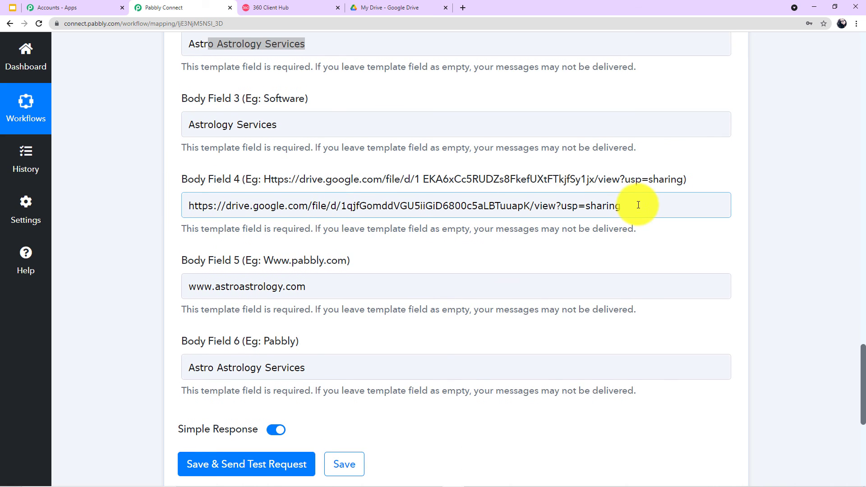
pyautogui.scroll(-2, 403, 262)
pyautogui.moveTo(308, 197); pyautogui.dragTo(113, 240)
pyautogui.click(113, 241)
pyautogui.scroll(-1, 257, 225)
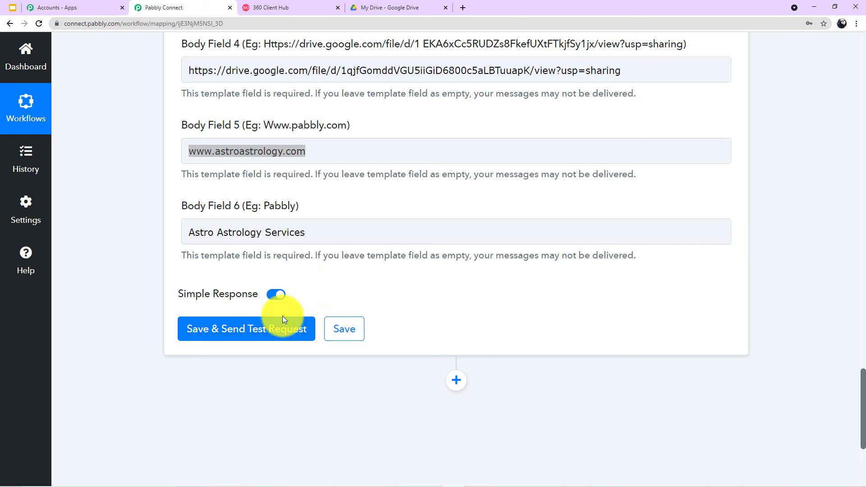
# Save the WhatsApp action, send a test request, and review the received response with its message id.
pyautogui.click(248, 329)
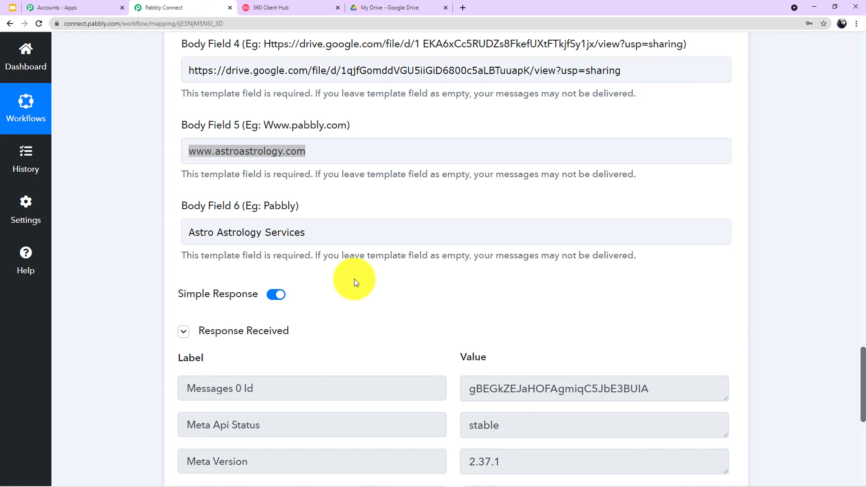
pyautogui.scroll(-2, 364, 281)
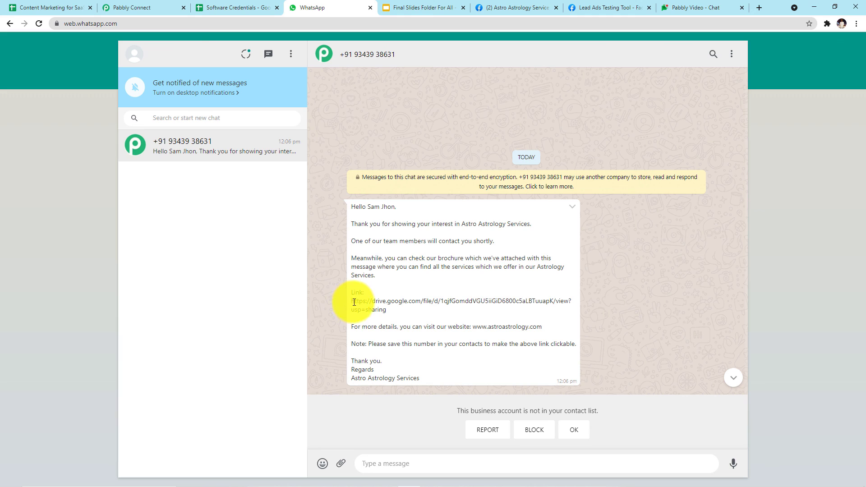
# Copy the Drive link from the received WhatsApp brochure message into a new browser tab.
pyautogui.moveTo(349, 301); pyautogui.dragTo(388, 310)
pyautogui.hotkey('ctrl', 'c')
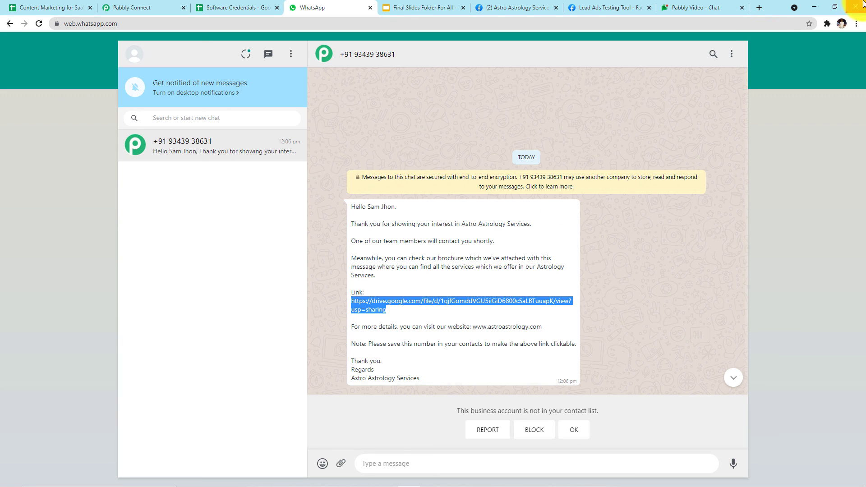
pyautogui.click(760, 7)
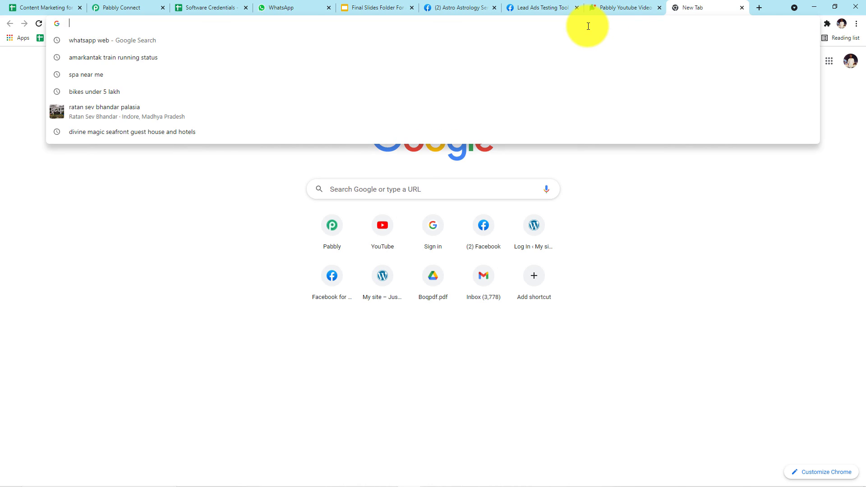
# Load the copied Drive link and scroll through the astrology.pdf brochure.
pyautogui.hotkey('ctrl', 'v')
pyautogui.press('Return')
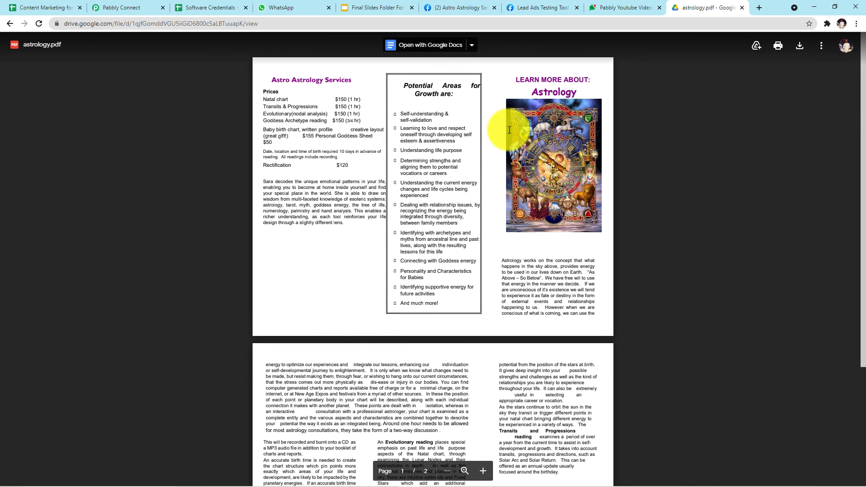
pyautogui.scroll(-4, 509, 130)
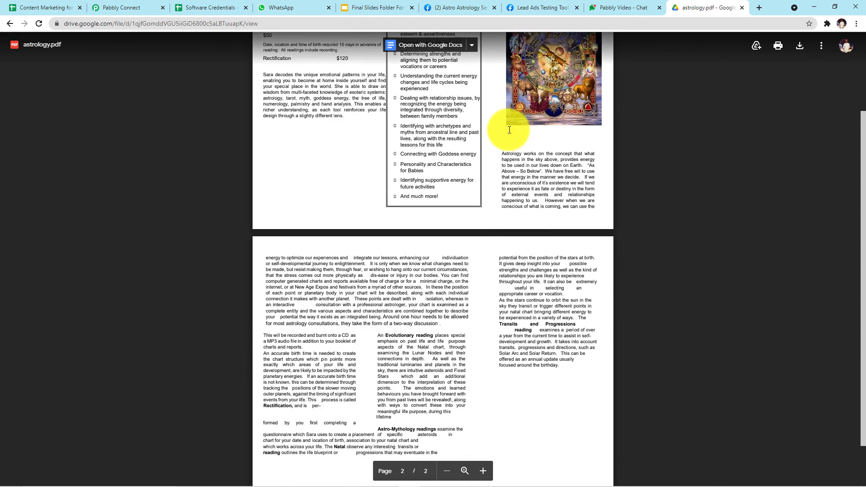
pyautogui.scroll(4, 509, 130)
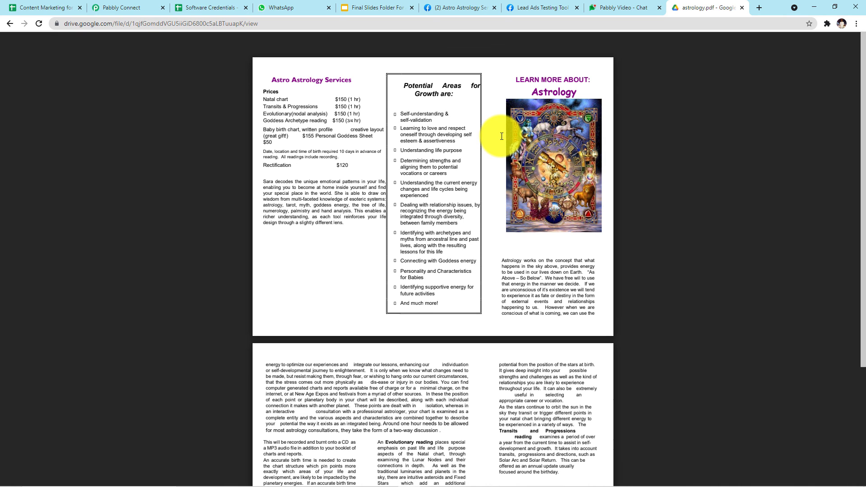
# Back in Pabbly Connect, collapse the WhatsApp action and Facebook Lead Ads trigger cards.
pyautogui.hotkey('alt', 'Tab')
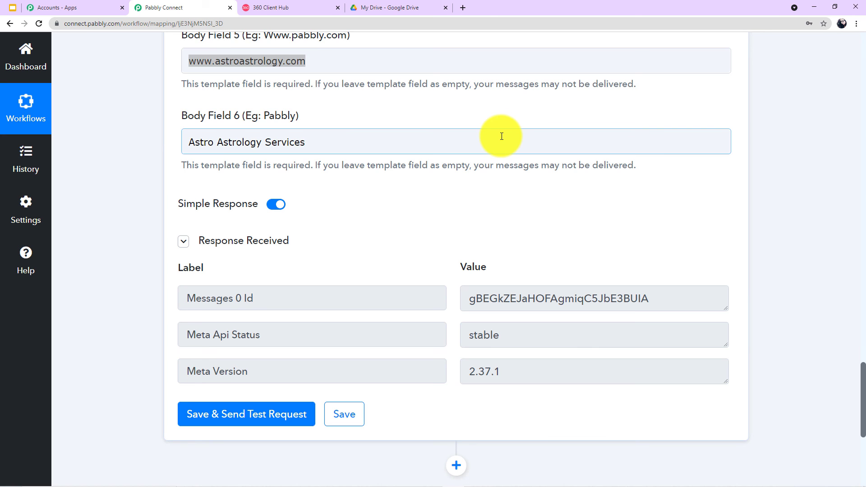
pyautogui.scroll(6, 489, 162)
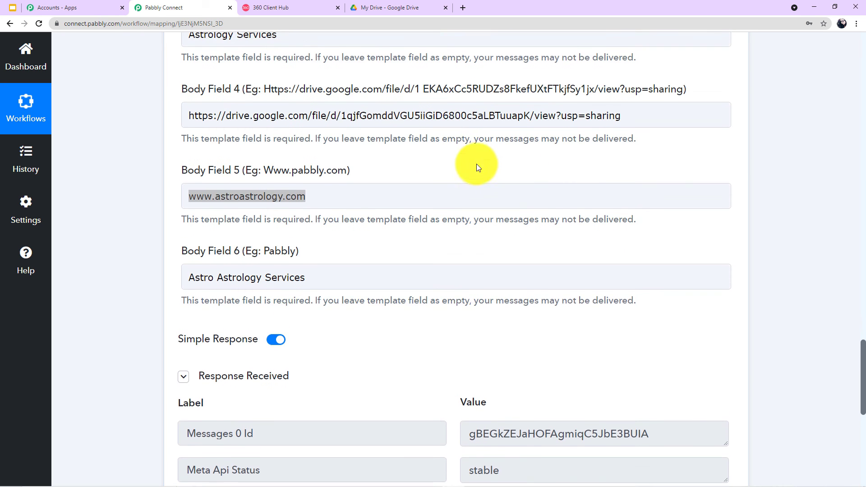
pyautogui.scroll(9, 334, 207)
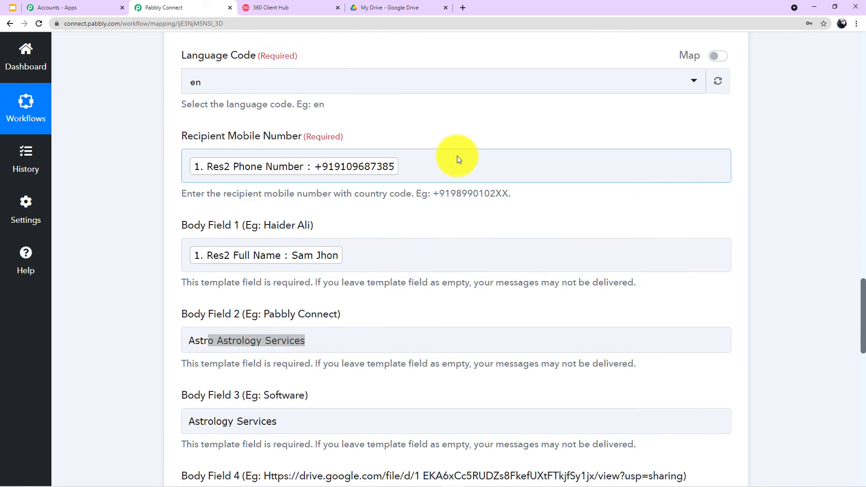
pyautogui.scroll(7, 736, 176)
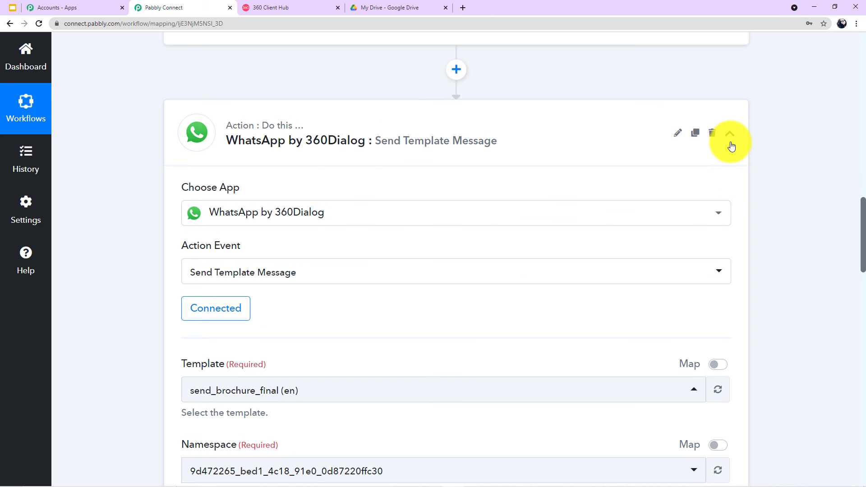
pyautogui.click(729, 133)
pyautogui.scroll(12, 730, 144)
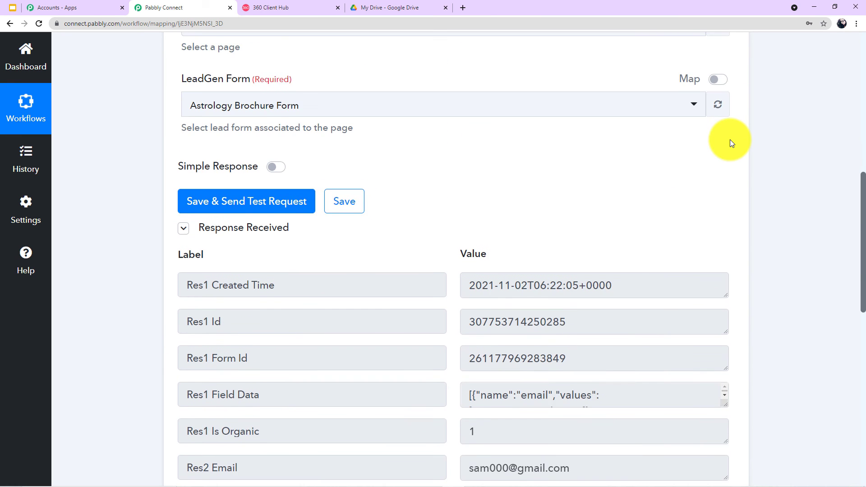
pyautogui.scroll(4, 730, 139)
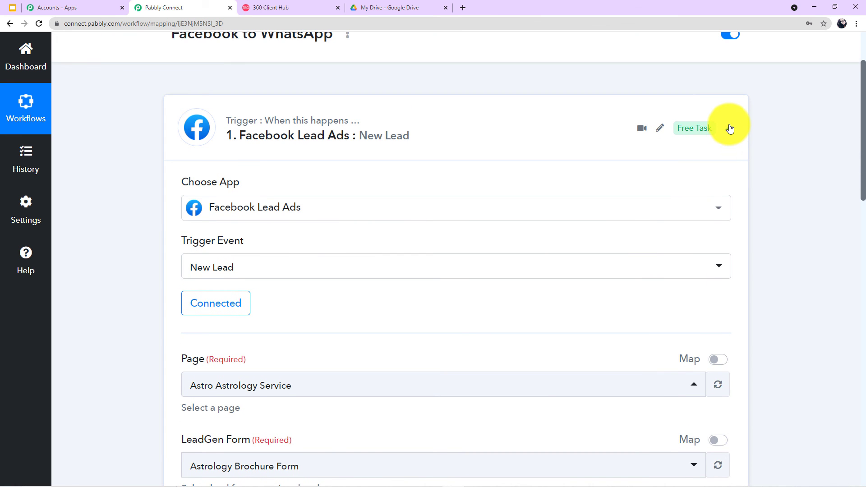
pyautogui.click(730, 128)
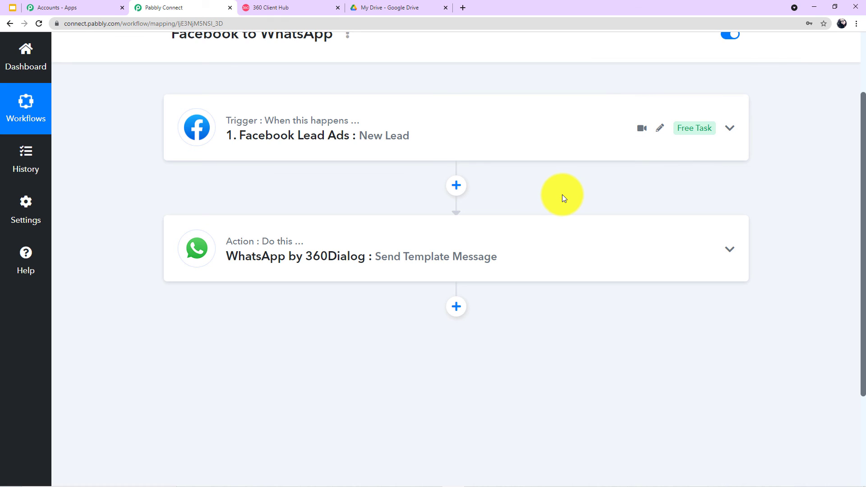